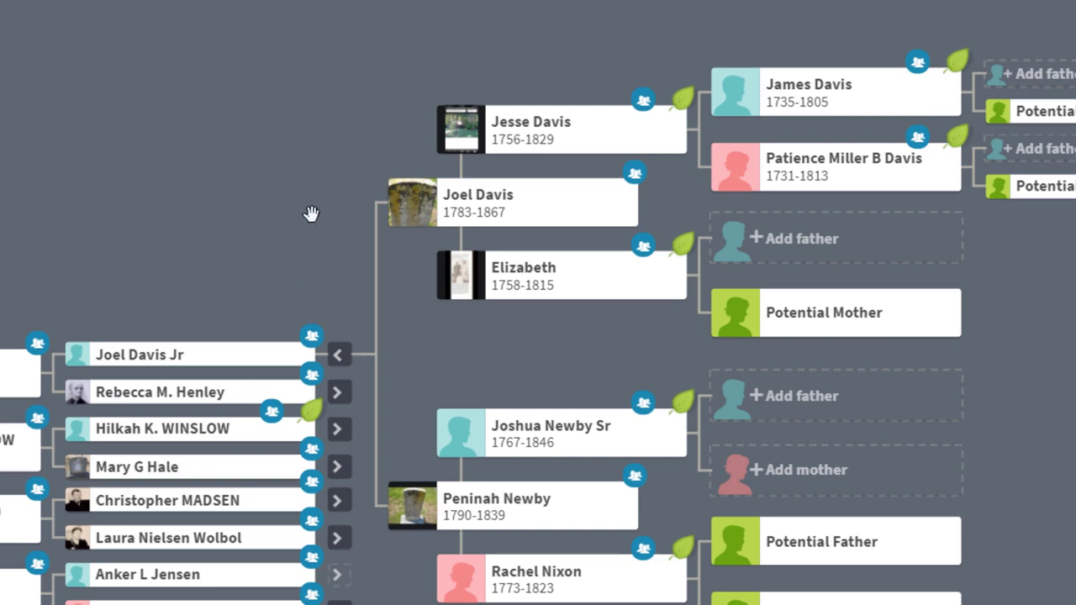
Examine the 4th great-grandfather (1756-1829) in the pedigree and on his facts page, including his sources, parents, spouse and children
{"action": "left_click", "coordinate": [509, 118]}
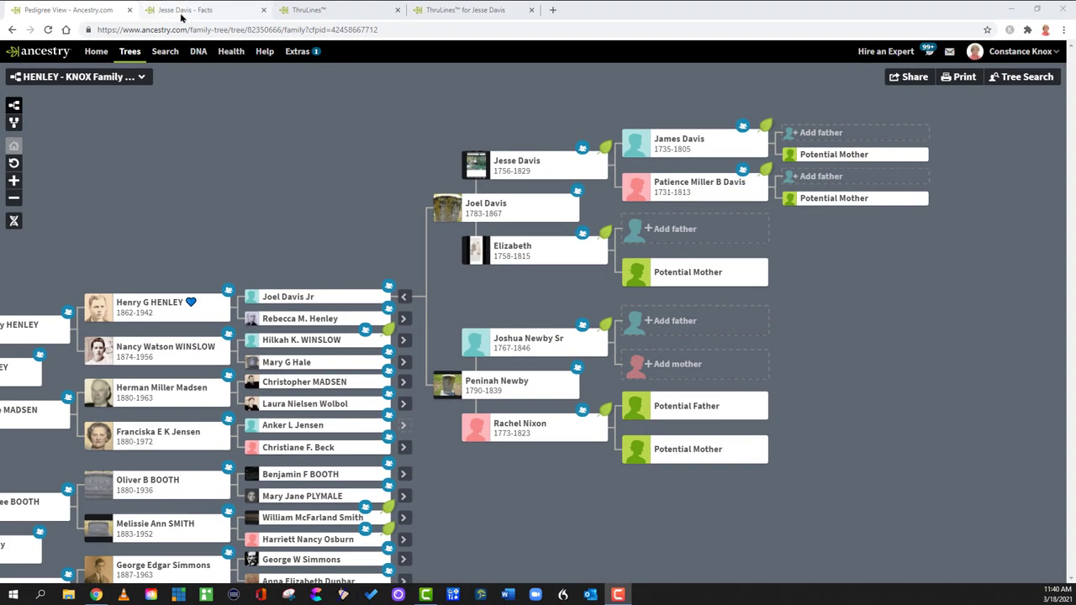
{"action": "left_click", "coordinate": [181, 16]}
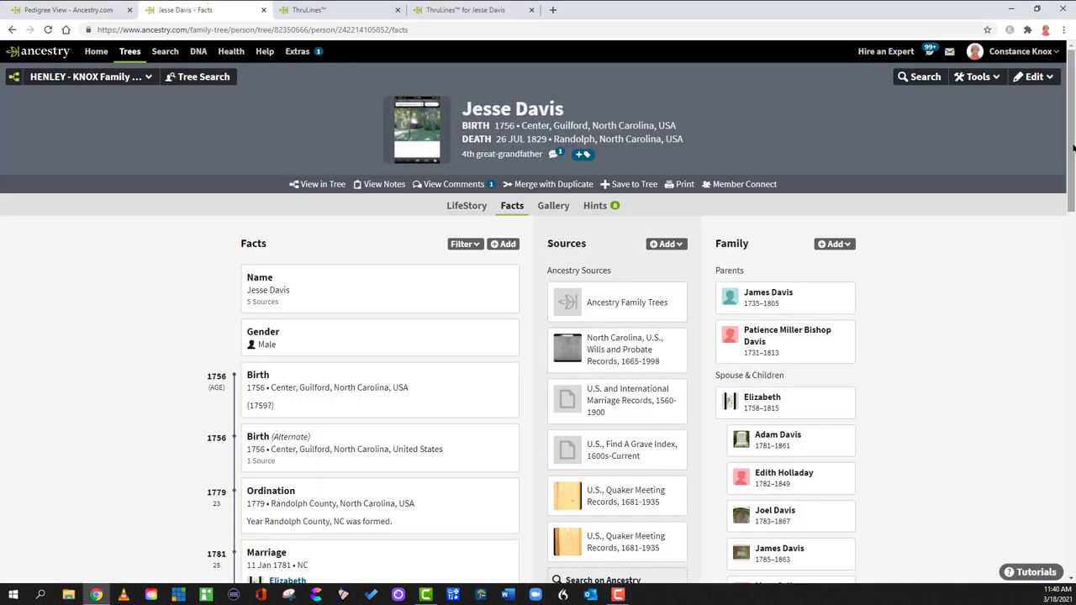
{"action": "left_click_drag", "start_coordinate": [1072, 149], "coordinate": [1050, 269]}
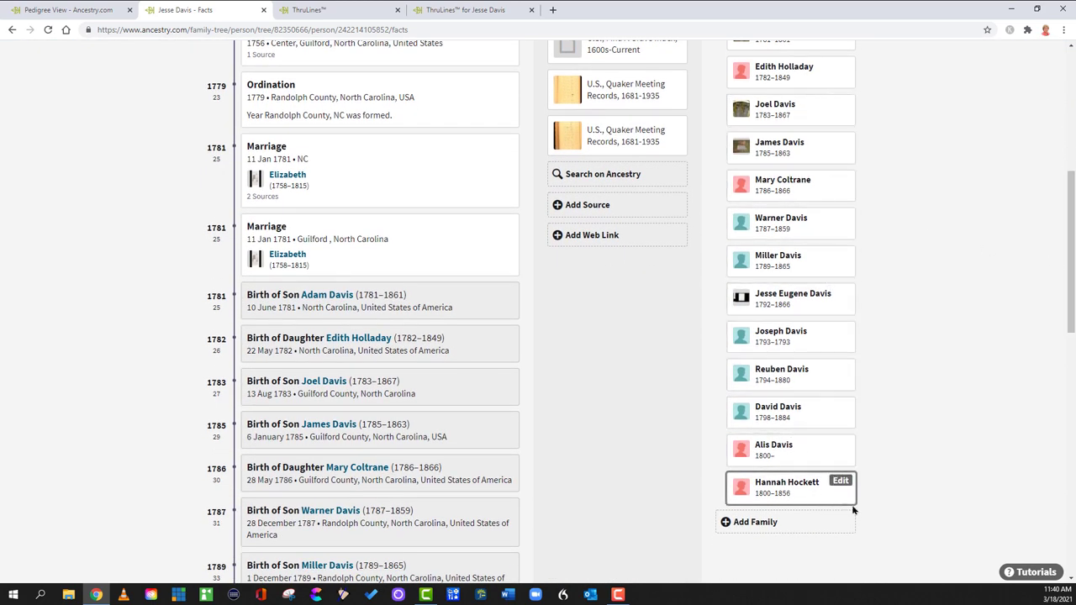
{"action": "left_click_drag", "start_coordinate": [1066, 311], "coordinate": [1059, 138]}
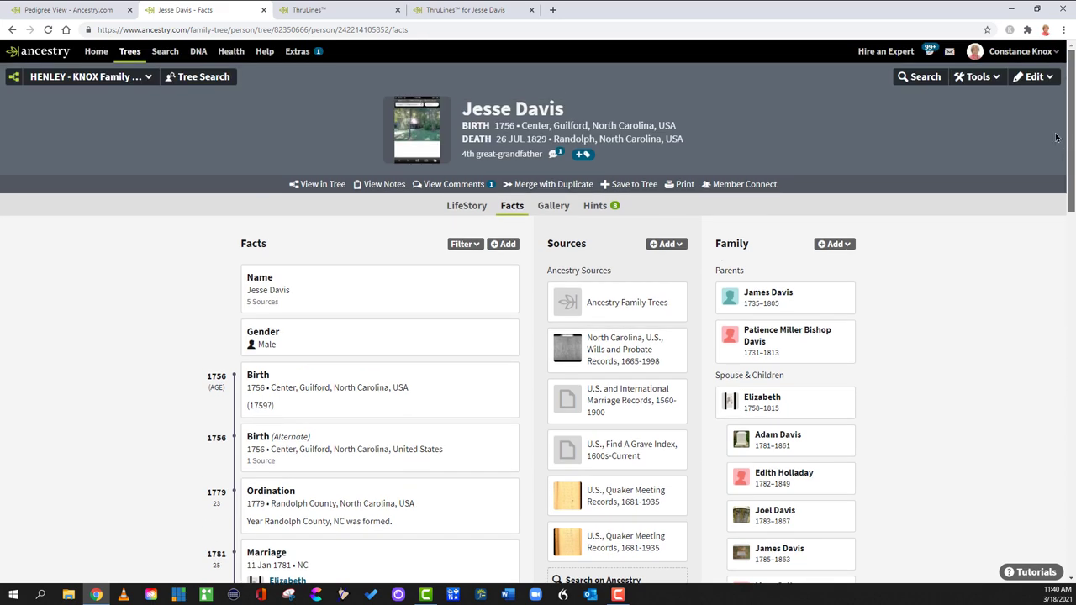
{"action": "left_click", "coordinate": [42, 9]}
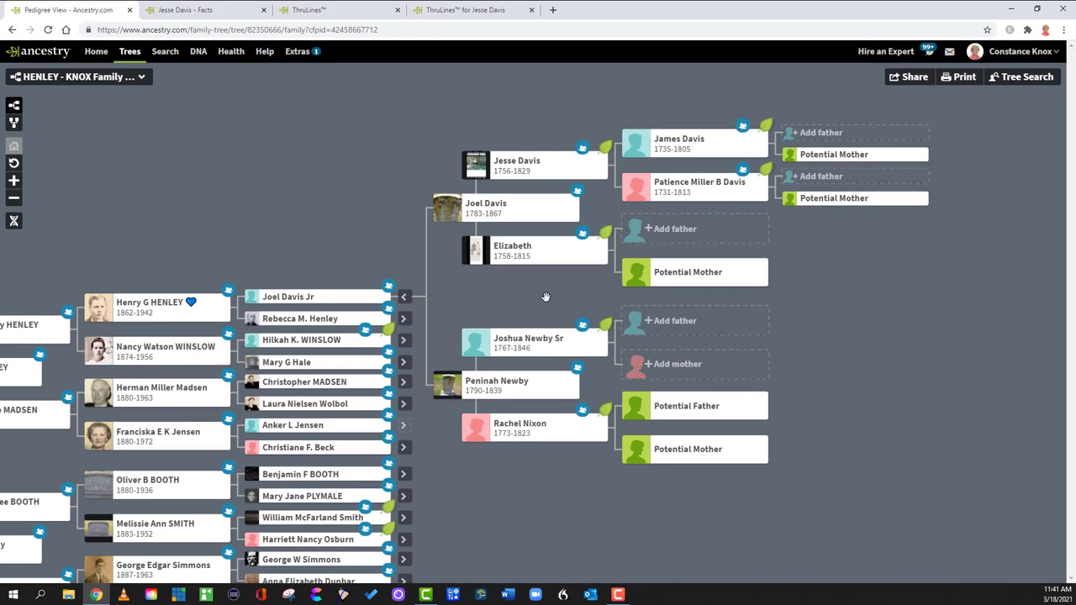
{"action": "left_click", "coordinate": [190, 10]}
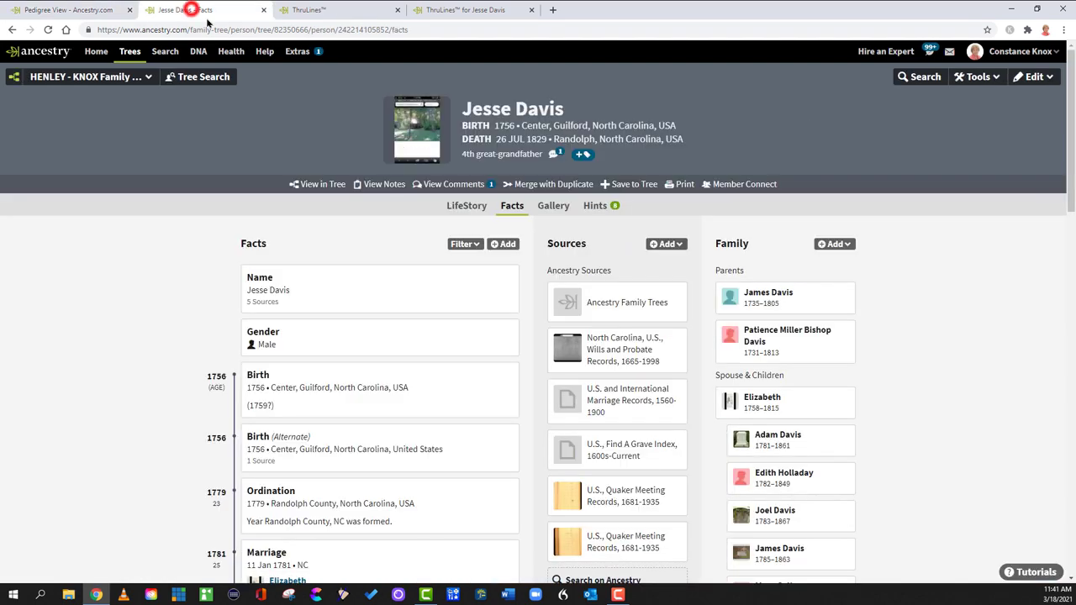
{"action": "scroll", "coordinate": [1072, 174], "scroll_direction": "down", "scroll_amount": 6}
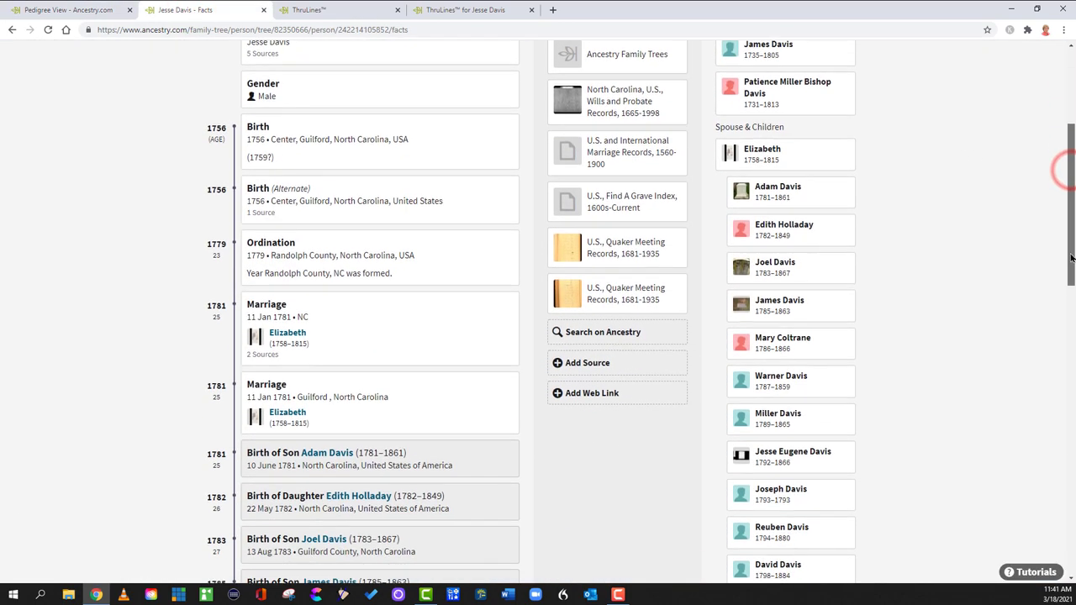
{"action": "scroll", "coordinate": [1065, 311], "scroll_direction": "up", "scroll_amount": 6}
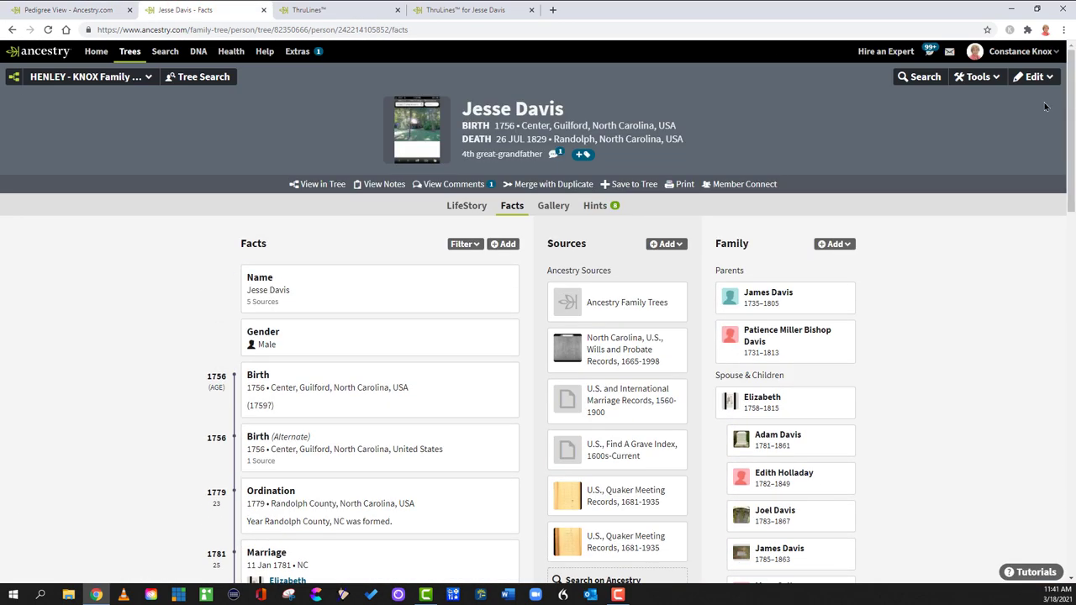
Filter the ThruLines to paternal ancestors and locate the 4th great-grandfather (1756-1829) among the 4th Great Grandparents
{"action": "left_click", "coordinate": [319, 9]}
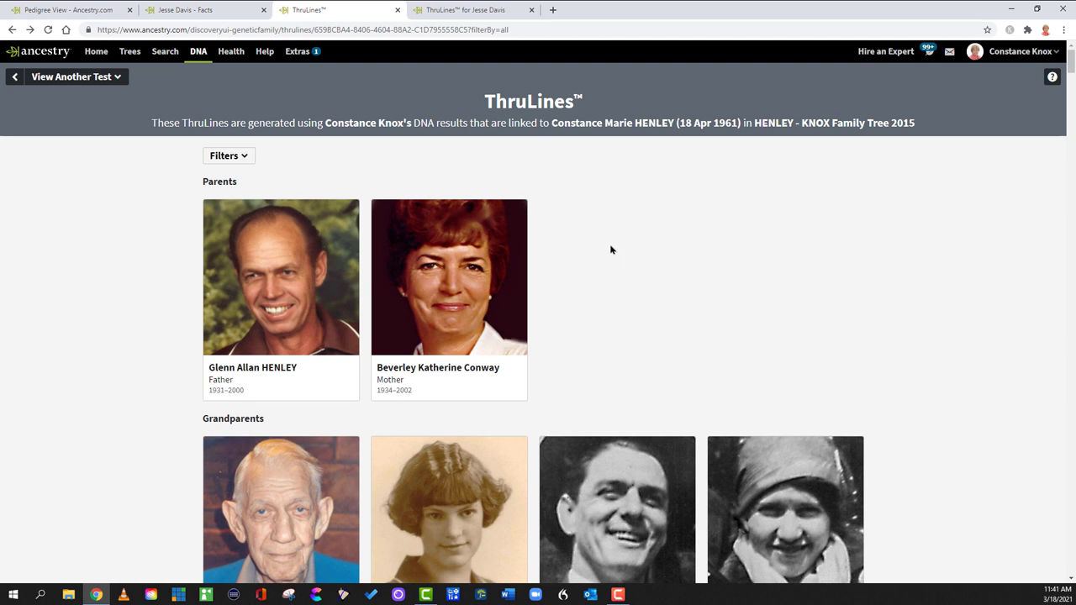
{"action": "left_click", "coordinate": [239, 157]}
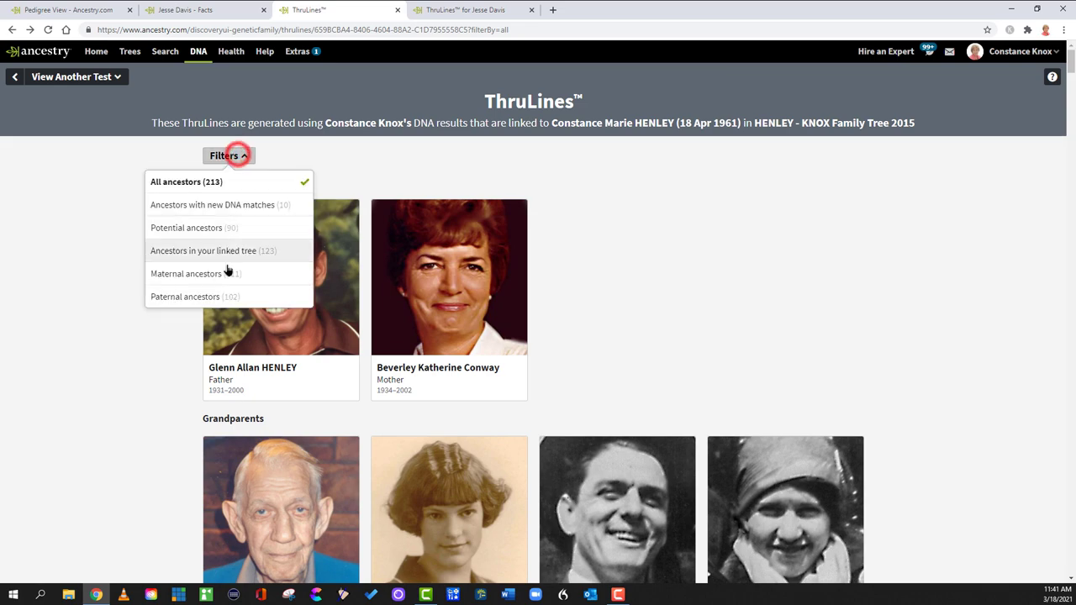
{"action": "left_click", "coordinate": [177, 298]}
{"action": "scroll", "coordinate": [728, 273], "scroll_direction": "down", "scroll_amount": 1}
{"action": "scroll", "coordinate": [728, 273], "scroll_direction": "down", "scroll_amount": 15}
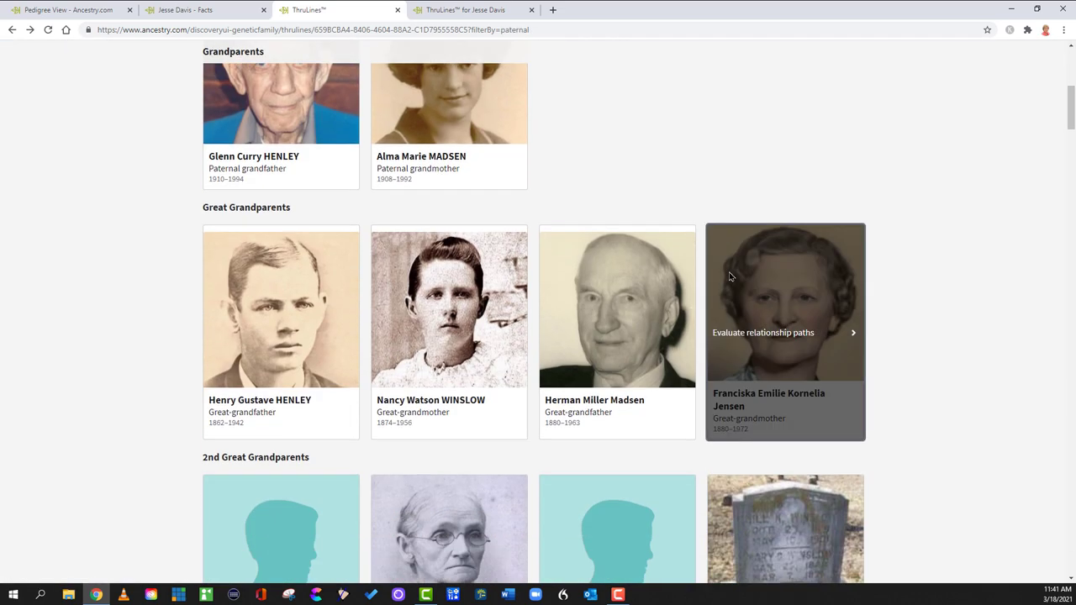
{"action": "scroll", "coordinate": [730, 278], "scroll_direction": "down", "scroll_amount": 8}
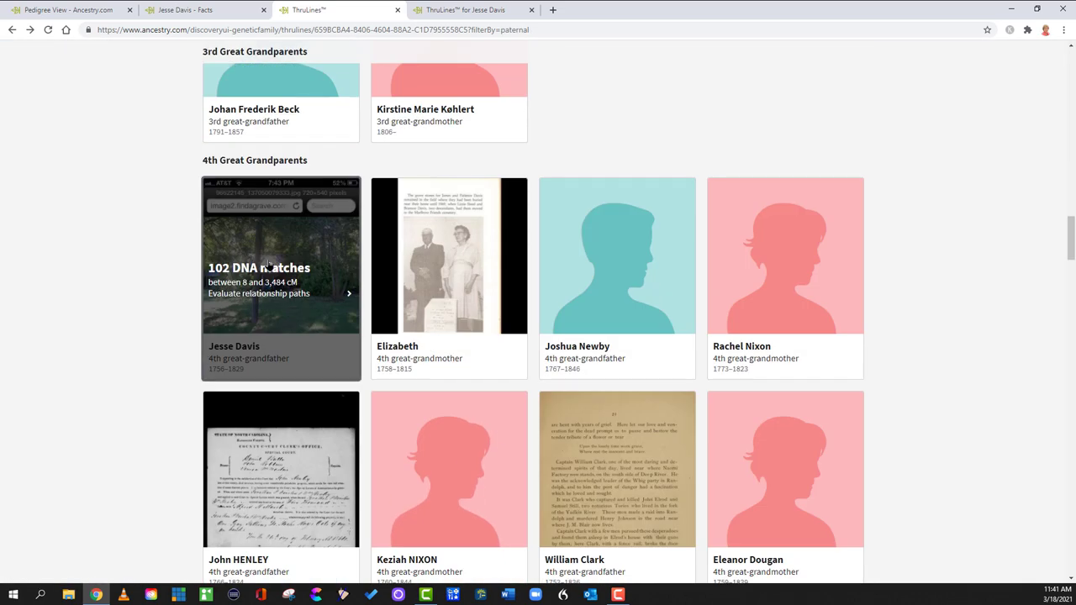
Compare the 4th great-grandfather's pedigree entry with his ThruLines card and open his own ThruLines view
{"action": "left_click", "coordinate": [67, 10]}
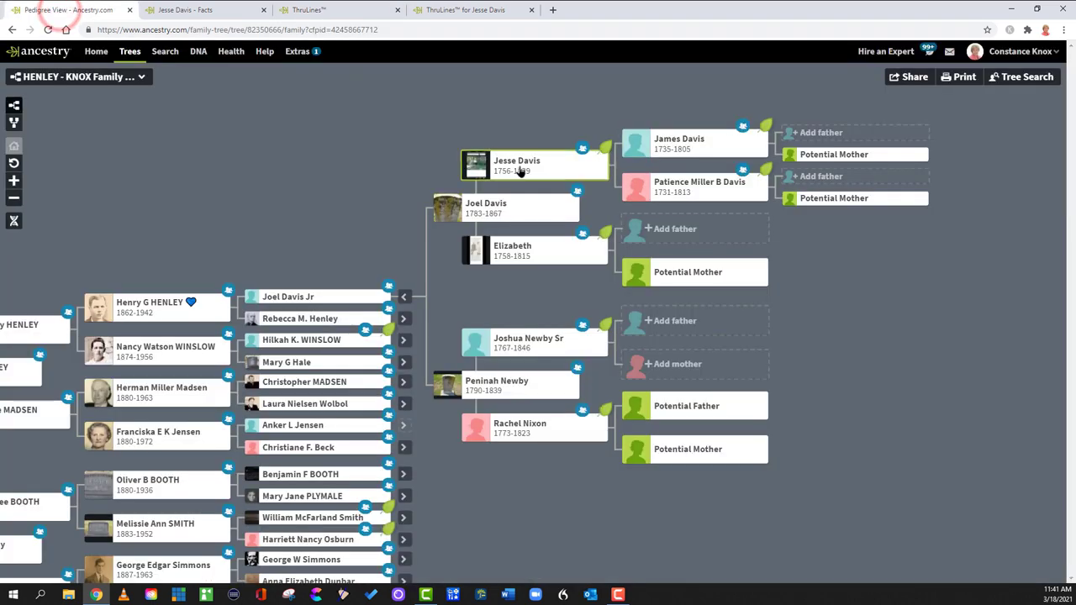
{"action": "left_click", "coordinate": [299, 9]}
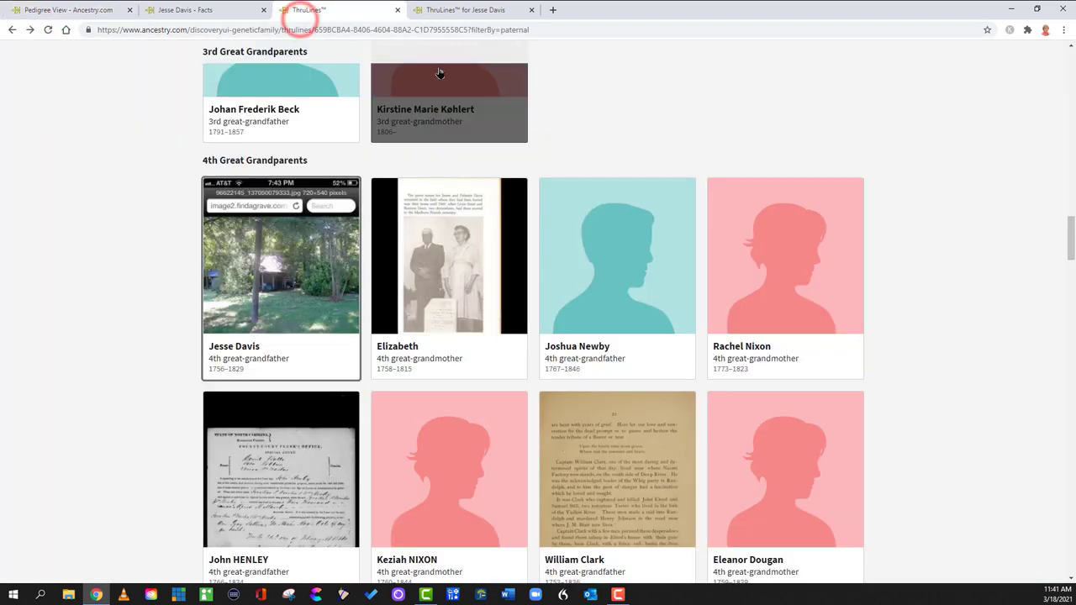
{"action": "left_click", "coordinate": [475, 10]}
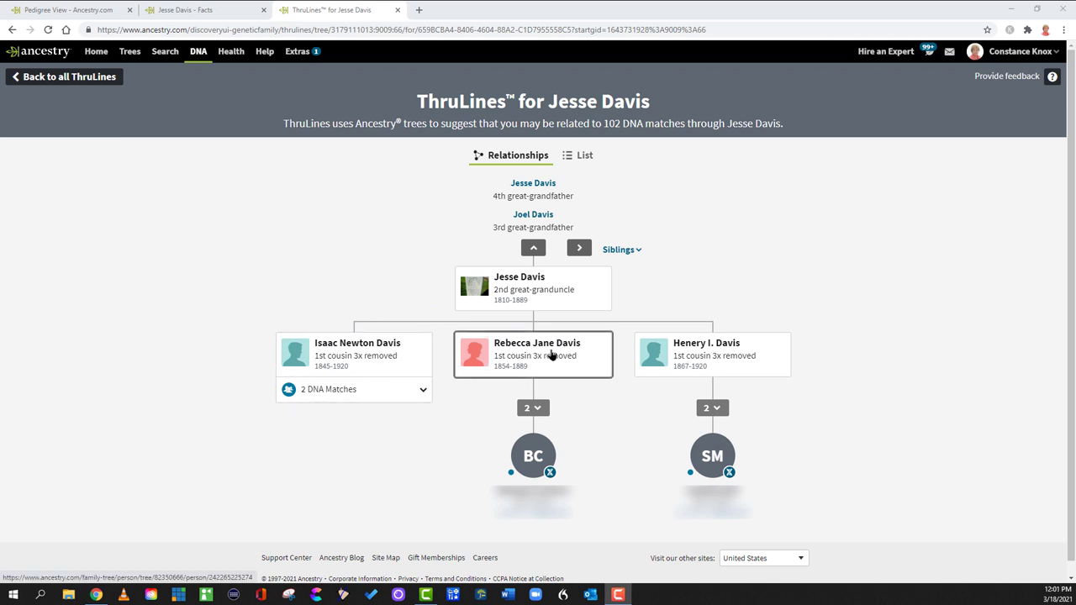
Expand the line below the 1st cousin 3x removed (1854-1889) and evaluate the suggested 2nd cousin 2x removed using the first member tree
{"action": "left_click", "coordinate": [536, 409]}
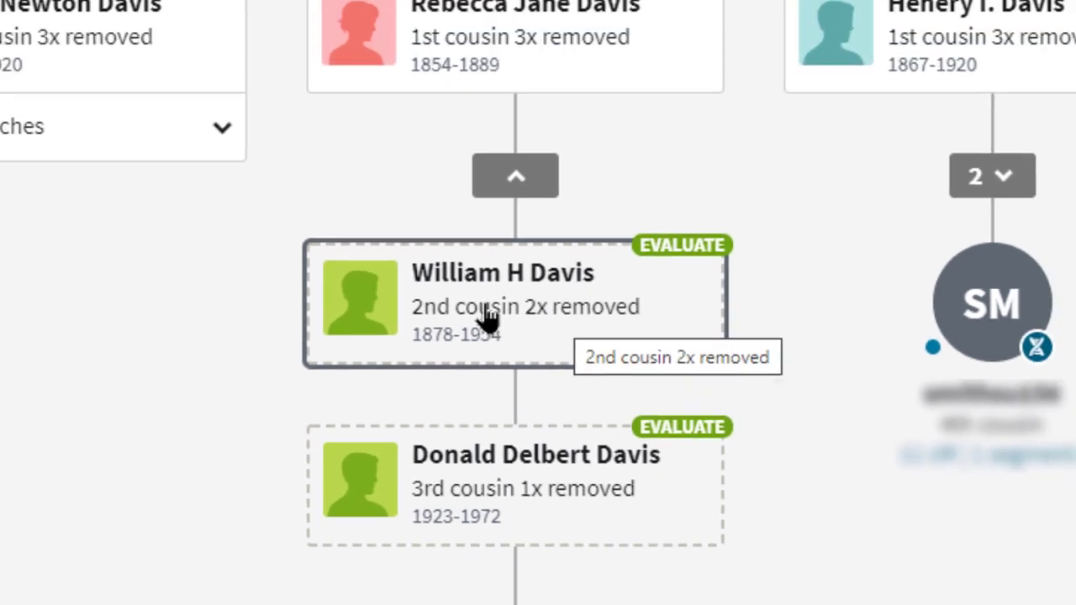
{"action": "left_click", "coordinate": [473, 298]}
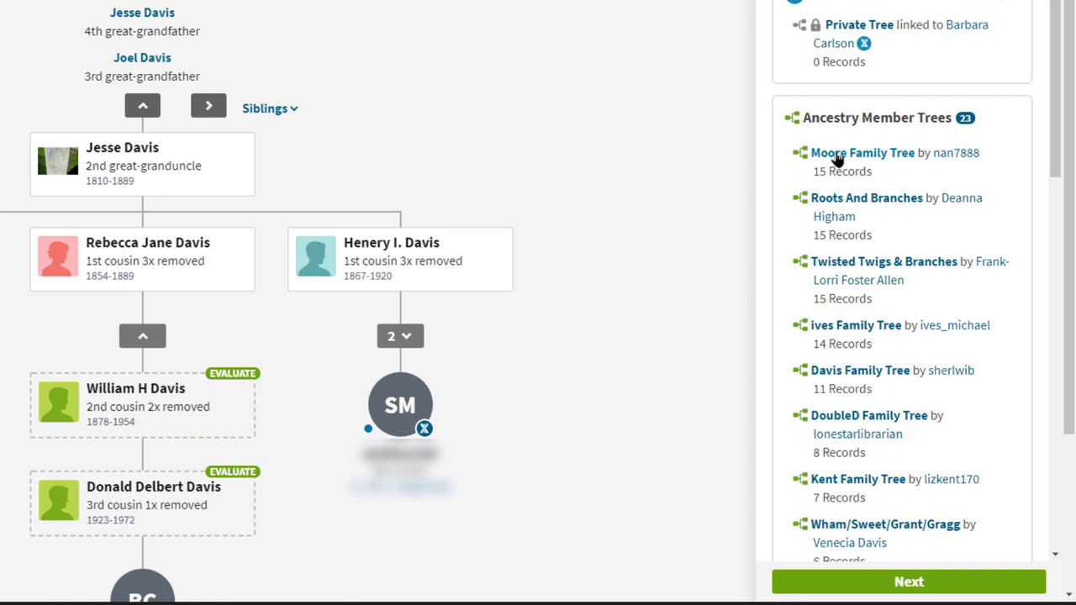
{"action": "left_click", "coordinate": [872, 155]}
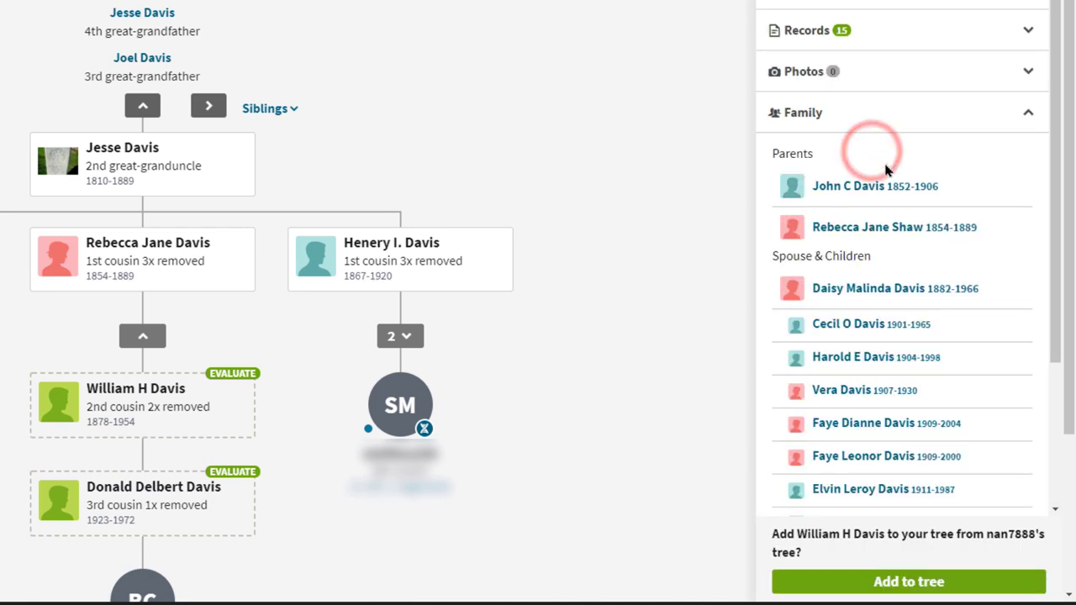
Open the 1880 United States Federal Census from the suggested cousin's records, examine it, and return to the ThruLines suggestion
{"action": "left_click", "coordinate": [800, 34]}
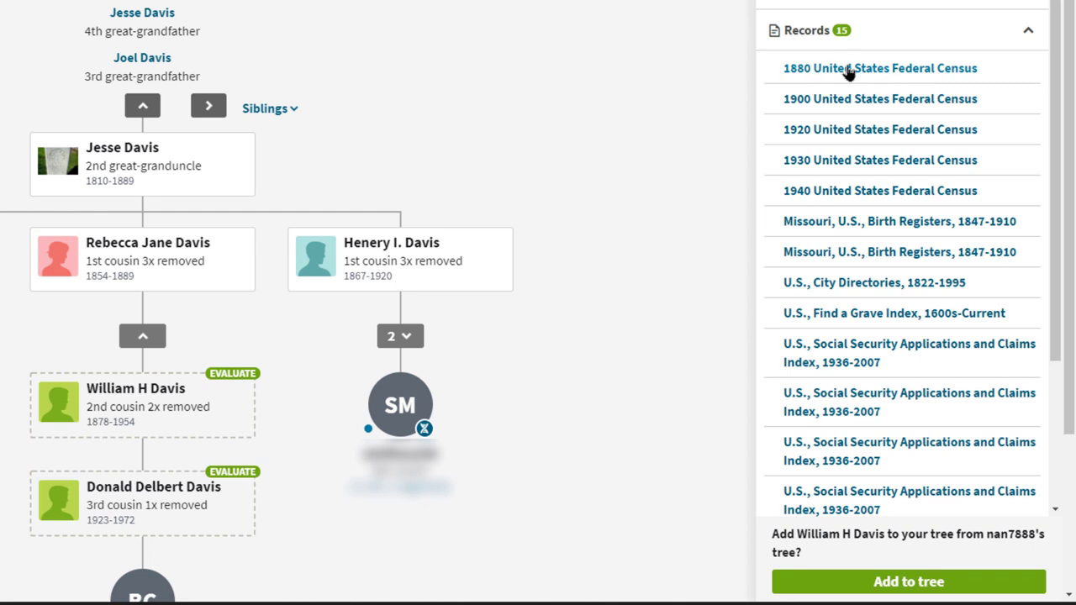
{"action": "left_click", "coordinate": [849, 71]}
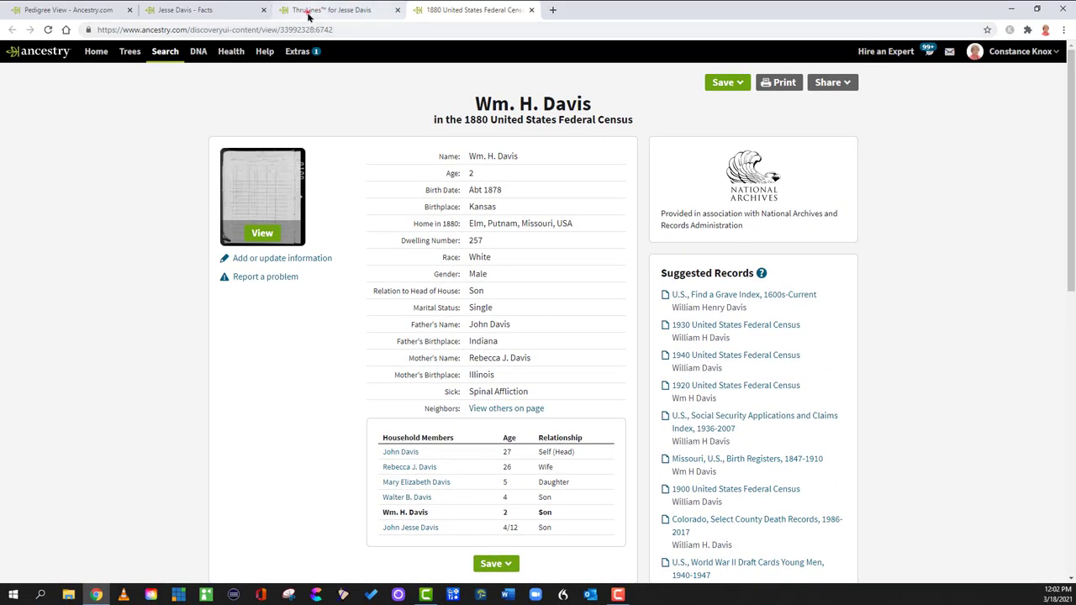
{"action": "left_click", "coordinate": [302, 10]}
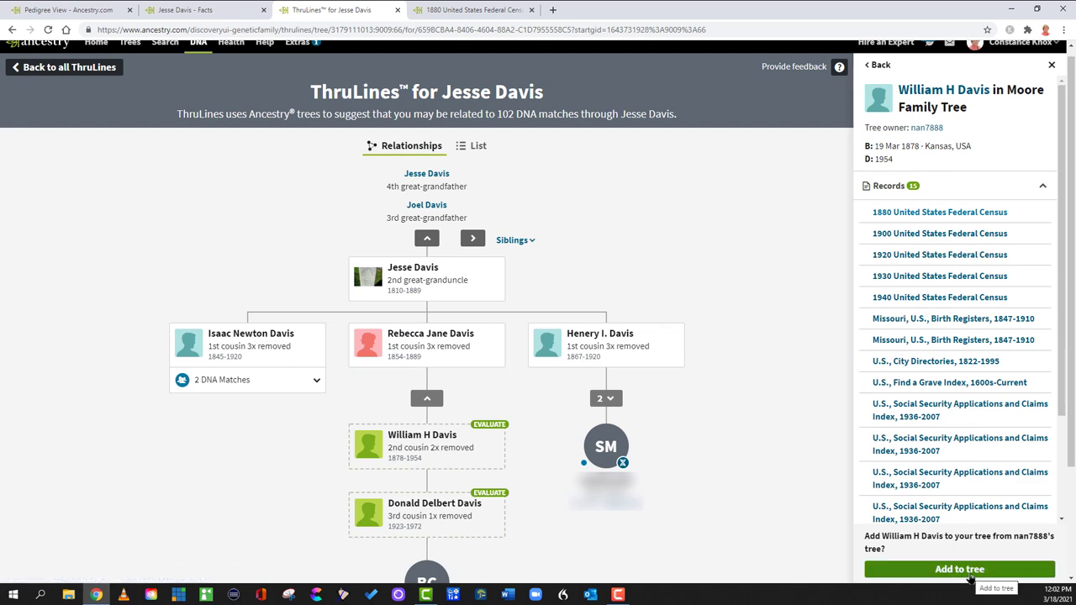
Recheck the household members in the 1880 census and add the suggested 2nd cousin 2x removed (1878-1954) to the family tree
{"action": "key", "text": "ctrl+Tab"}
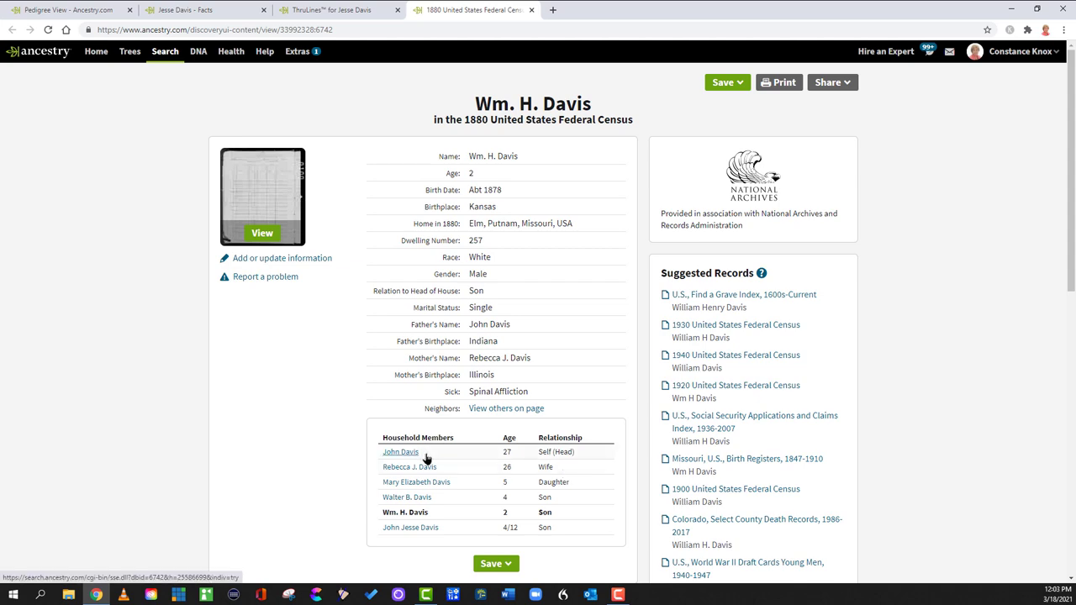
{"action": "key", "text": "ctrl+shift+Tab"}
{"action": "left_click", "coordinate": [958, 570]}
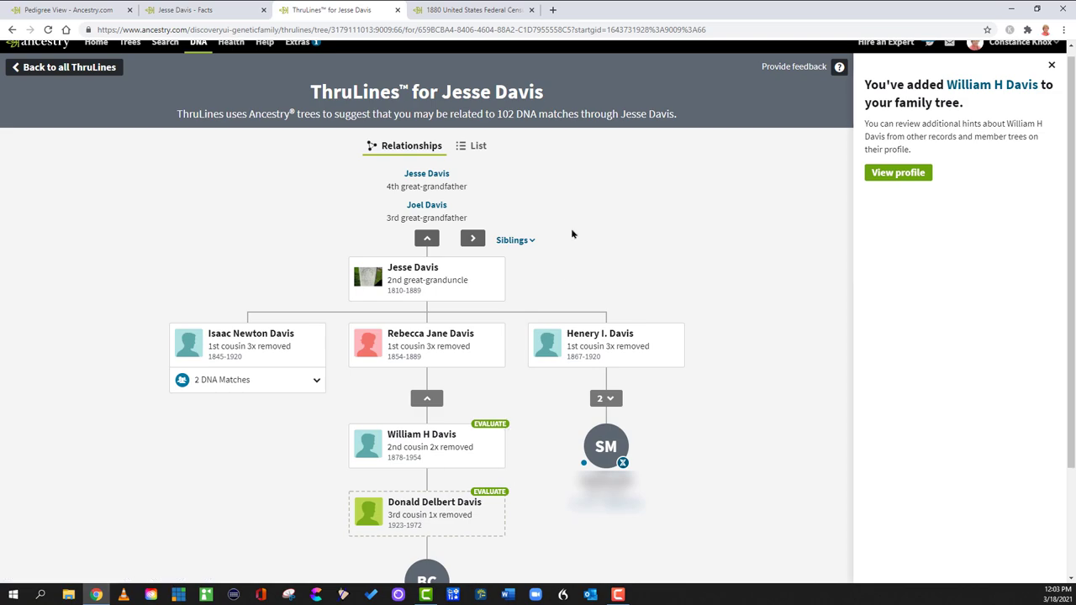
Attach the 1880 census record to the newly added cousin (1878-1954) in the family tree, finding him by name
{"action": "left_click", "coordinate": [455, 9]}
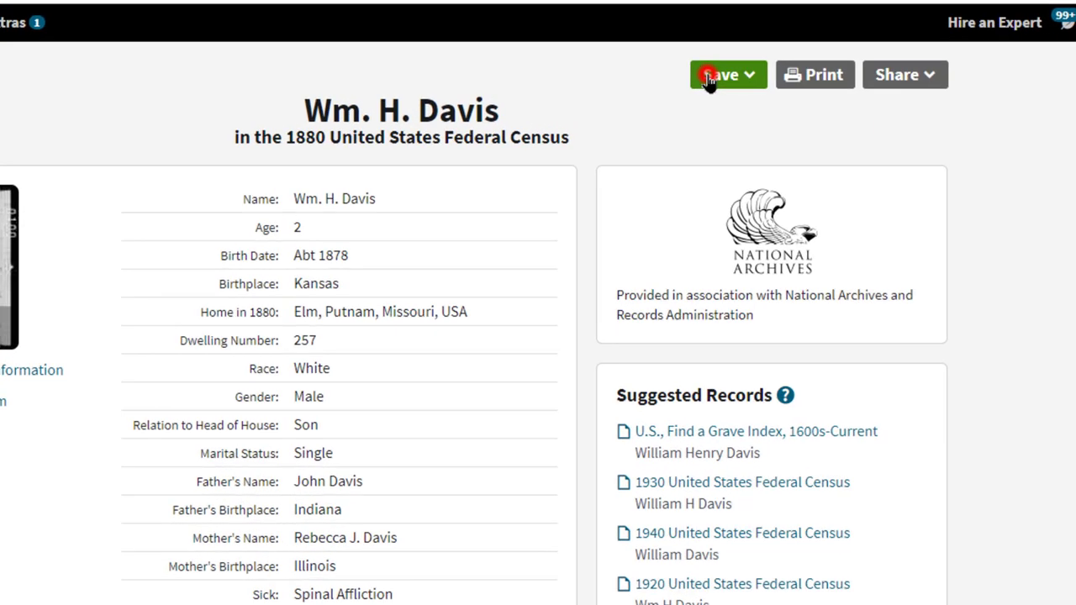
{"action": "left_click", "coordinate": [722, 82]}
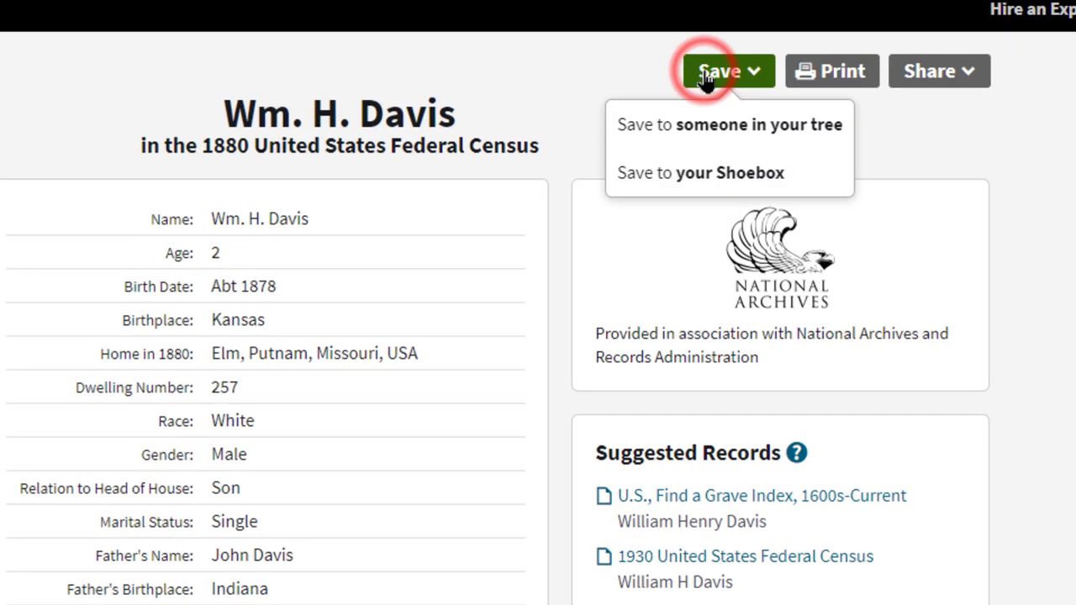
{"action": "left_click", "coordinate": [705, 137]}
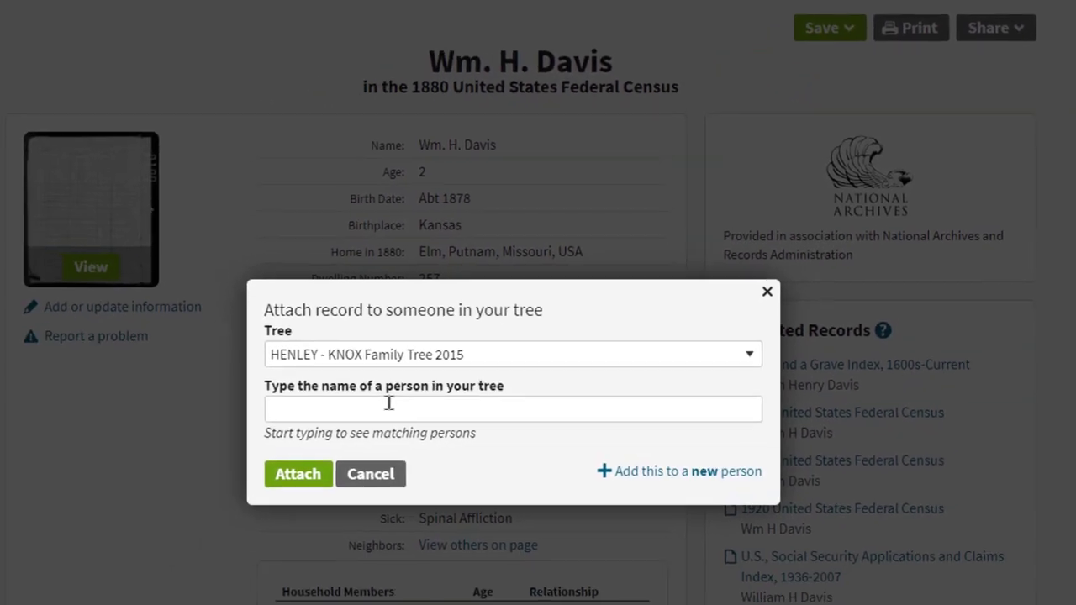
{"action": "left_click", "coordinate": [174, 543]}
{"action": "type", "text": "Willi"}
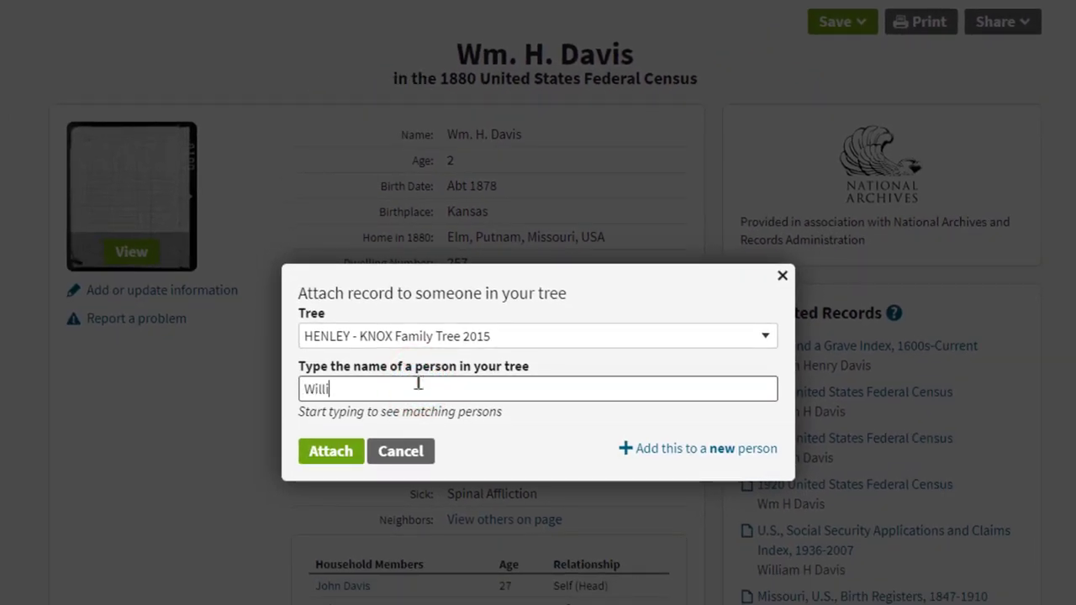
{"action": "type", "text": "am Davis"}
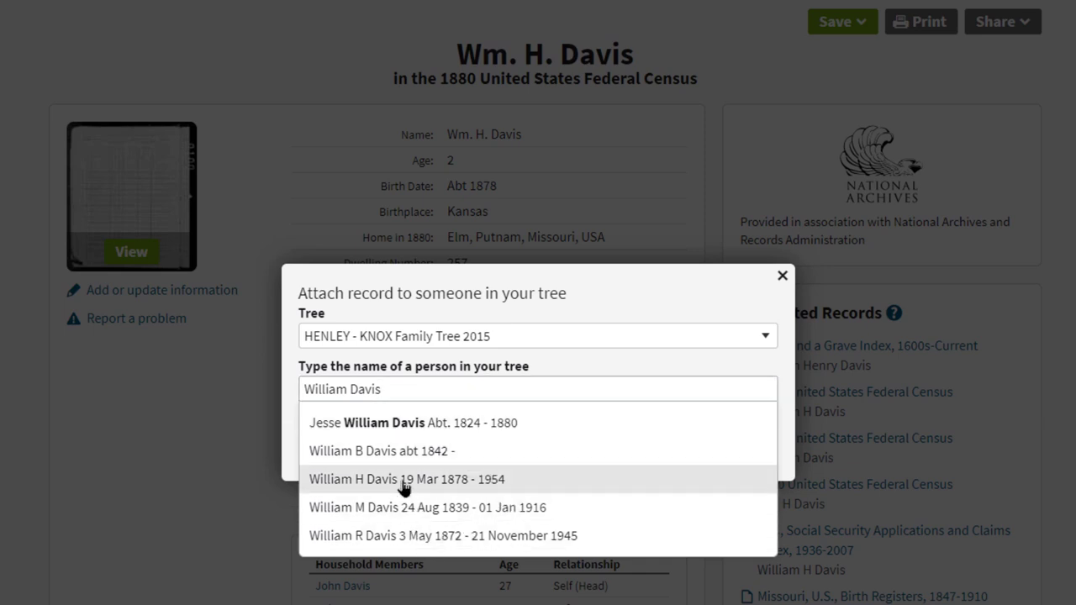
{"action": "left_click", "coordinate": [358, 479]}
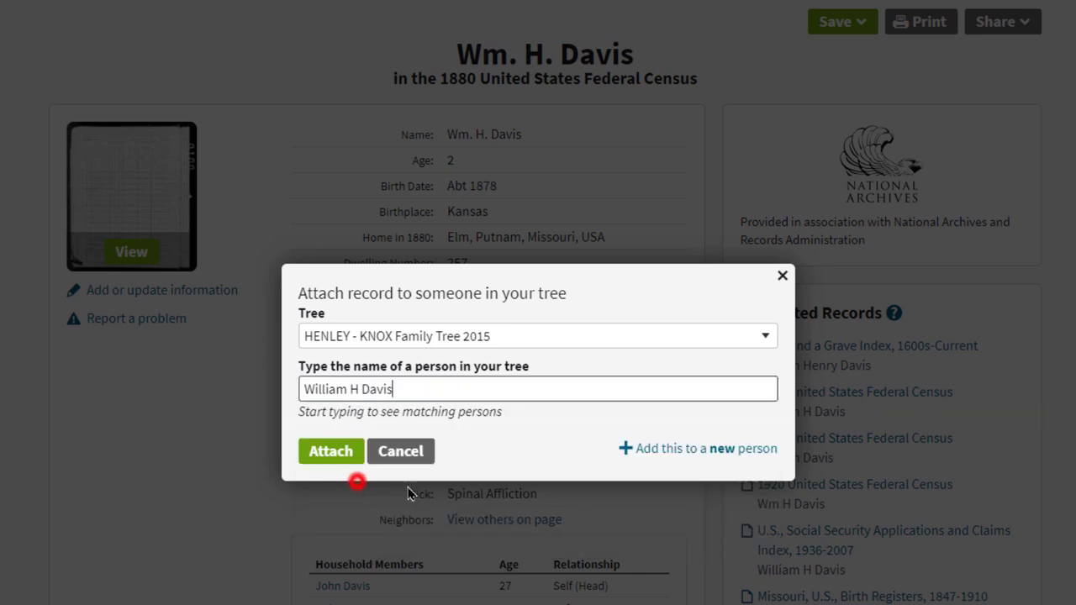
{"action": "left_click", "coordinate": [332, 449]}
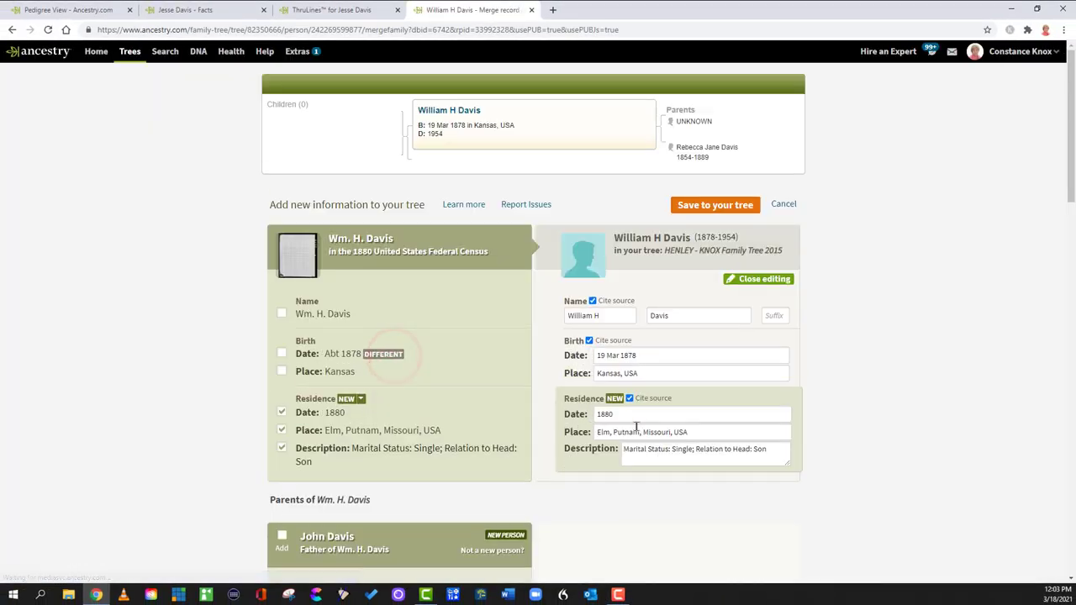
Review the census merge details and save the 1880 residence in Elm, Putnam, Missouri, USA to the cousin in the tree
{"action": "scroll", "coordinate": [809, 423], "scroll_direction": "down", "scroll_amount": 4}
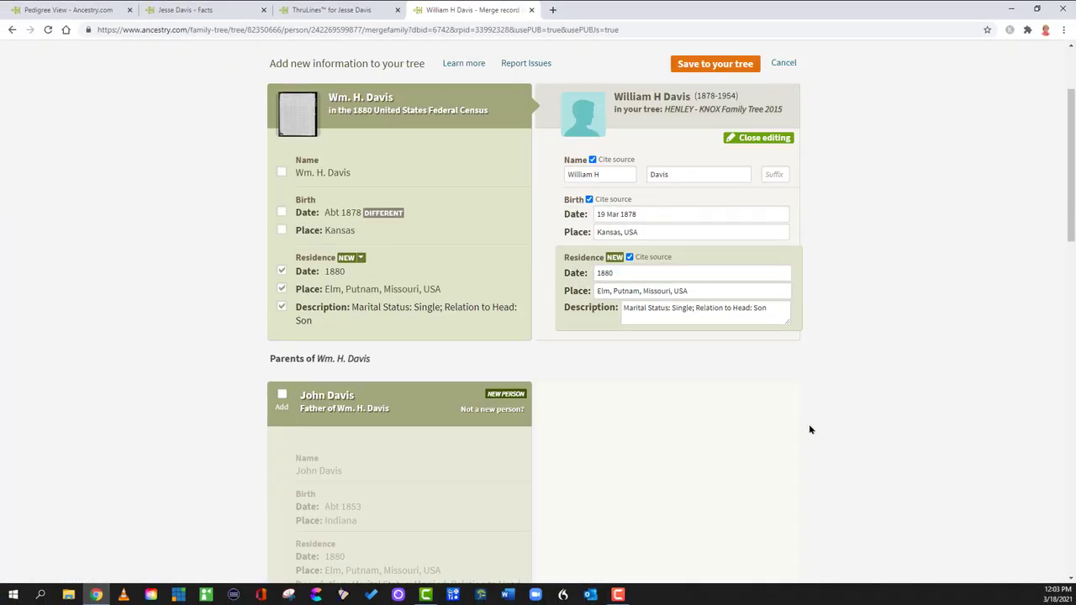
{"action": "scroll", "coordinate": [795, 417], "scroll_direction": "up", "scroll_amount": 3}
{"action": "scroll", "coordinate": [763, 383], "scroll_direction": "up", "scroll_amount": 1}
{"action": "left_click", "coordinate": [715, 205]}
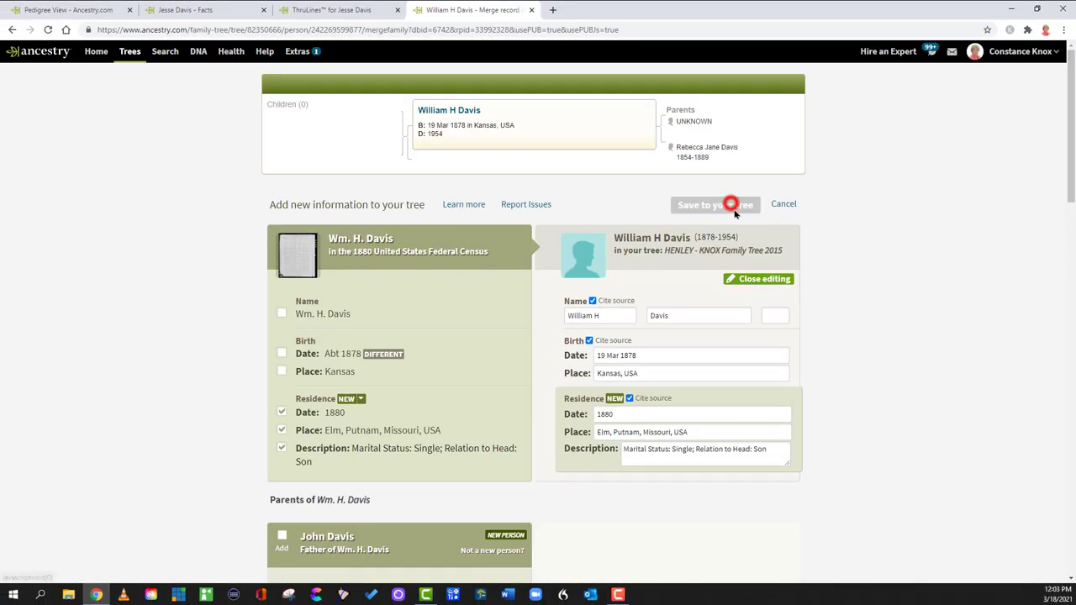
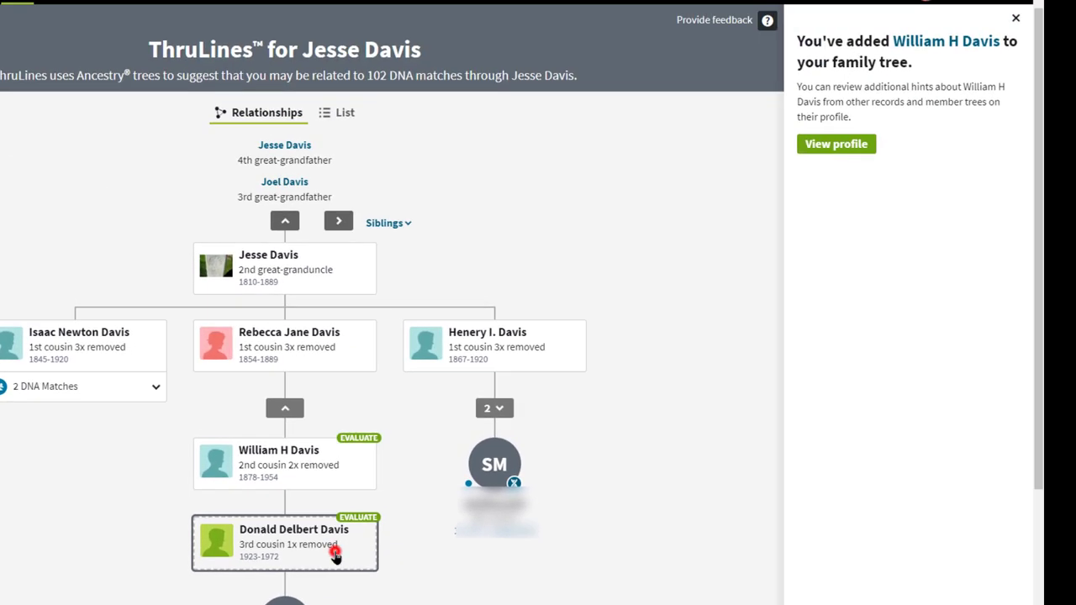
Check the 1930 United States Federal Census for the suggested 3rd cousin 1x removed (1923-1972) and add him to the family tree
{"action": "left_click", "coordinate": [439, 542]}
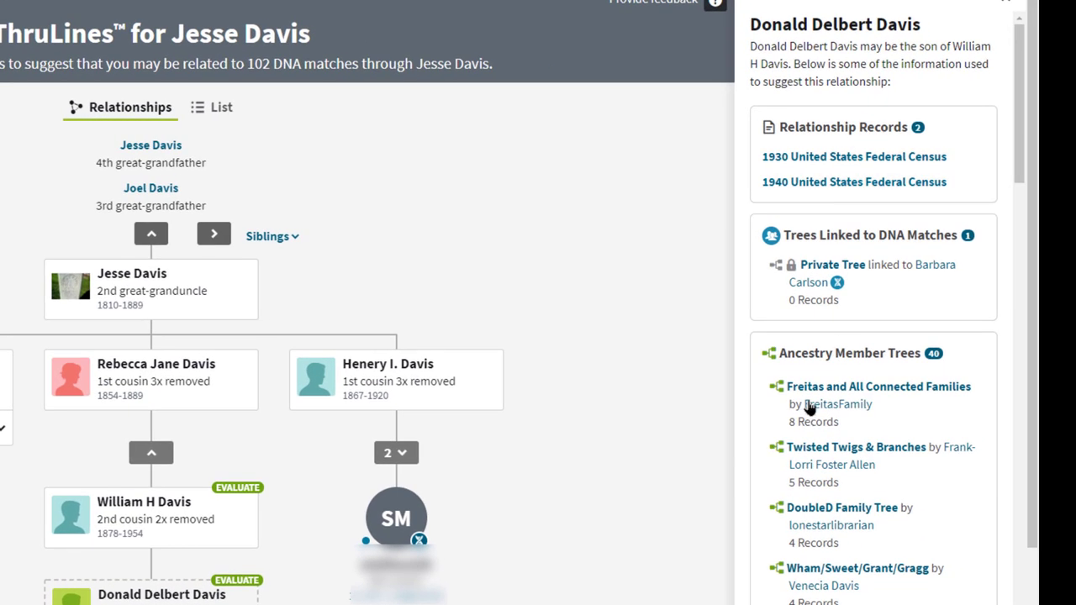
{"action": "left_click", "coordinate": [881, 389]}
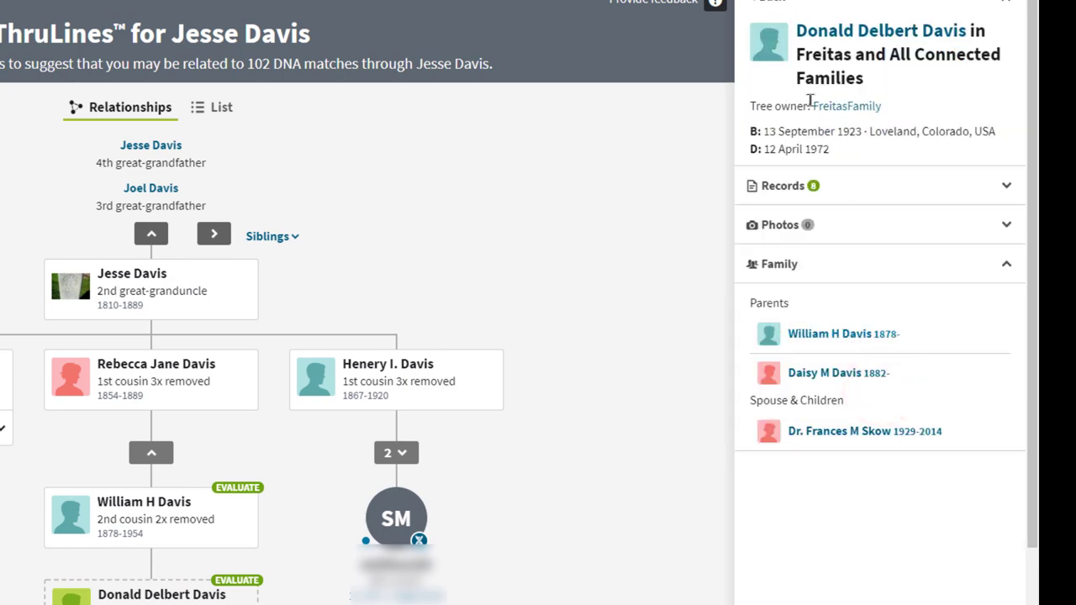
{"action": "left_click", "coordinate": [809, 185]}
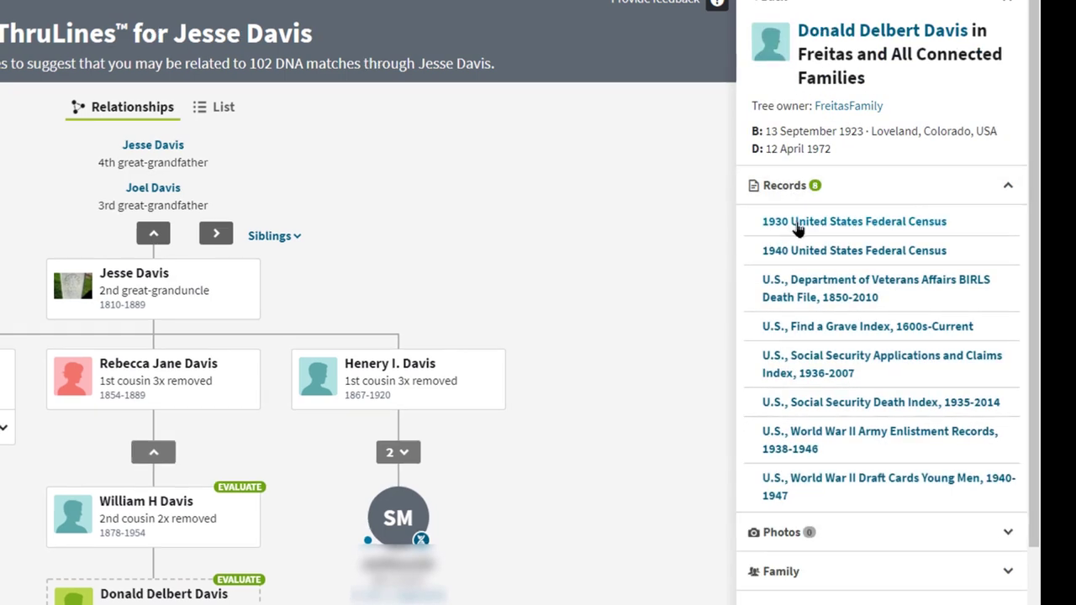
{"action": "left_click", "coordinate": [795, 224]}
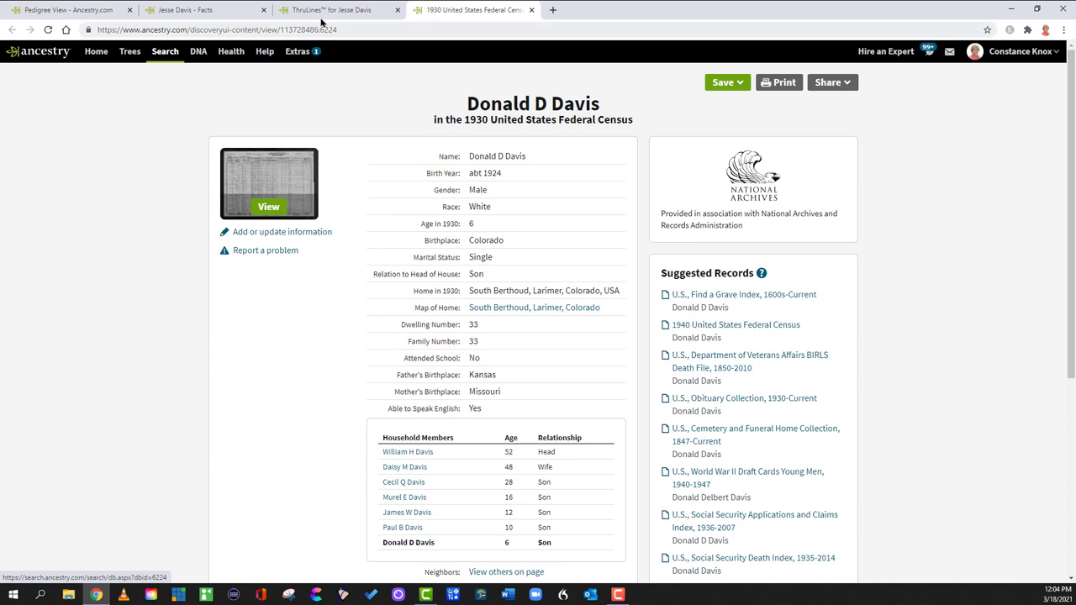
{"action": "left_click", "coordinate": [321, 18]}
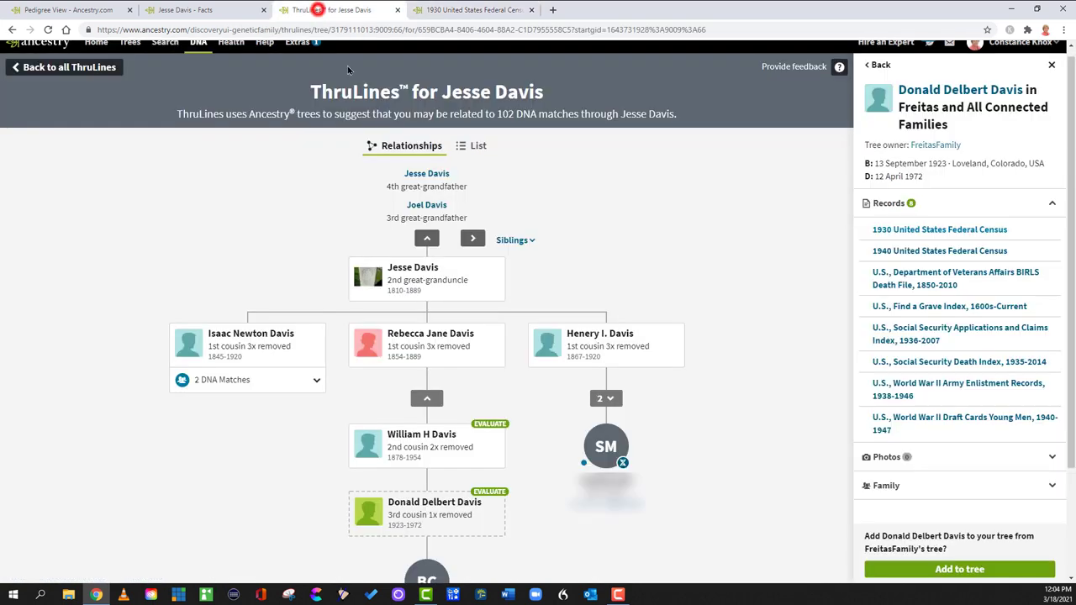
{"action": "left_click", "coordinate": [959, 570]}
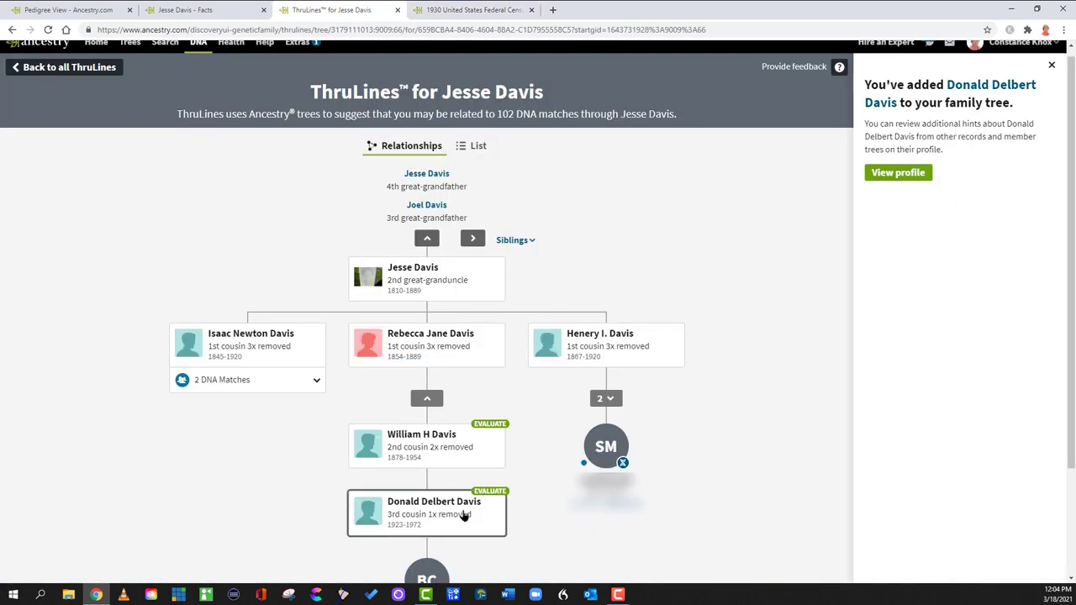
Attach the 1930 census record to the cousin (1923-1972), saving his 1930 residence in South Berthoud, Larimer, Colorado, USA to the tree
{"action": "left_click", "coordinate": [446, 10]}
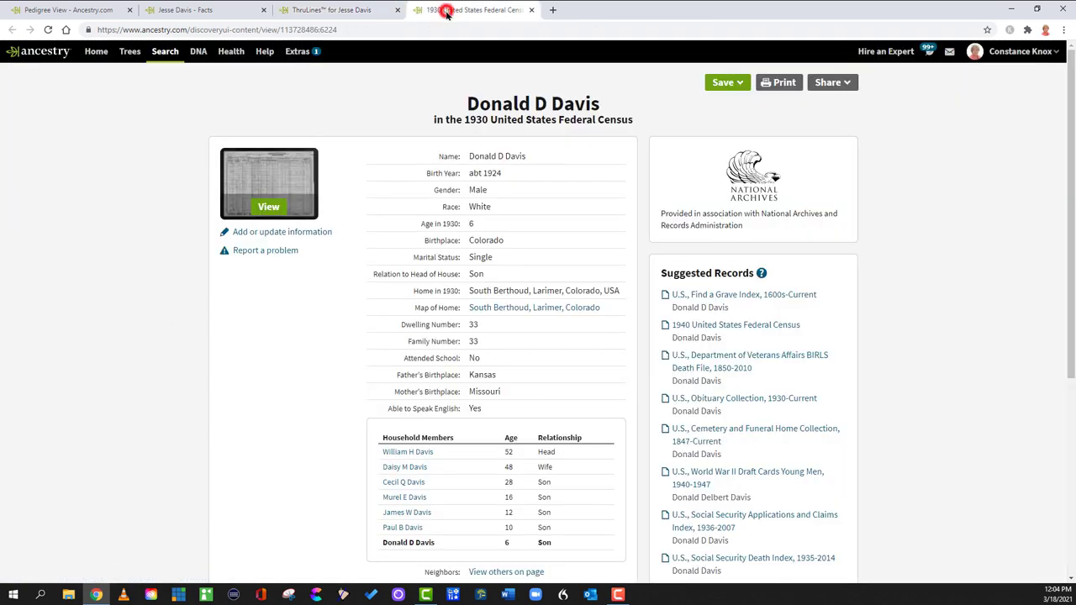
{"action": "left_click", "coordinate": [723, 83]}
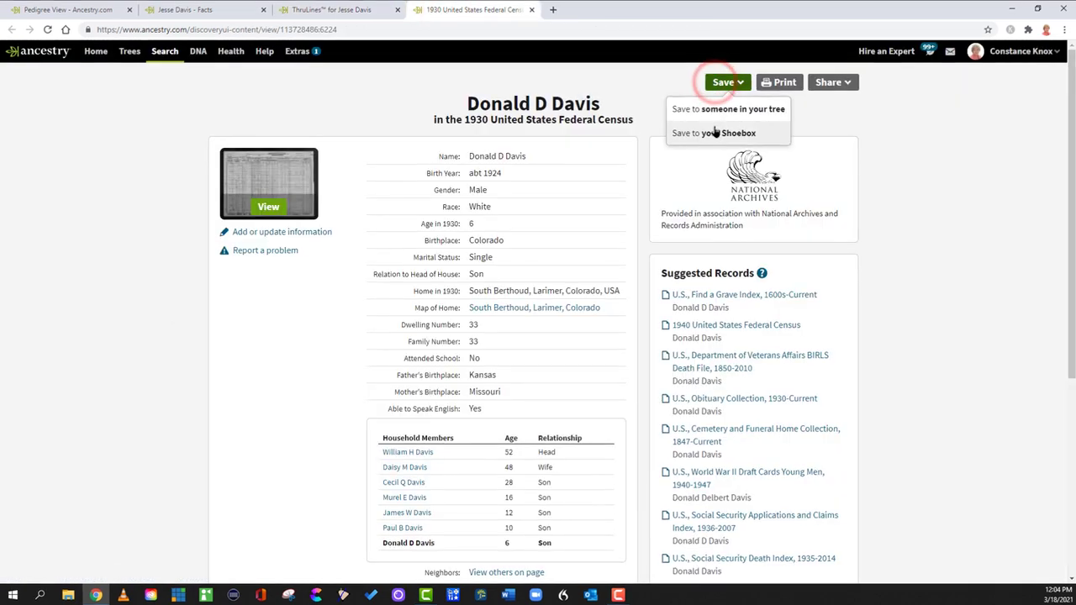
{"action": "left_click", "coordinate": [702, 109]}
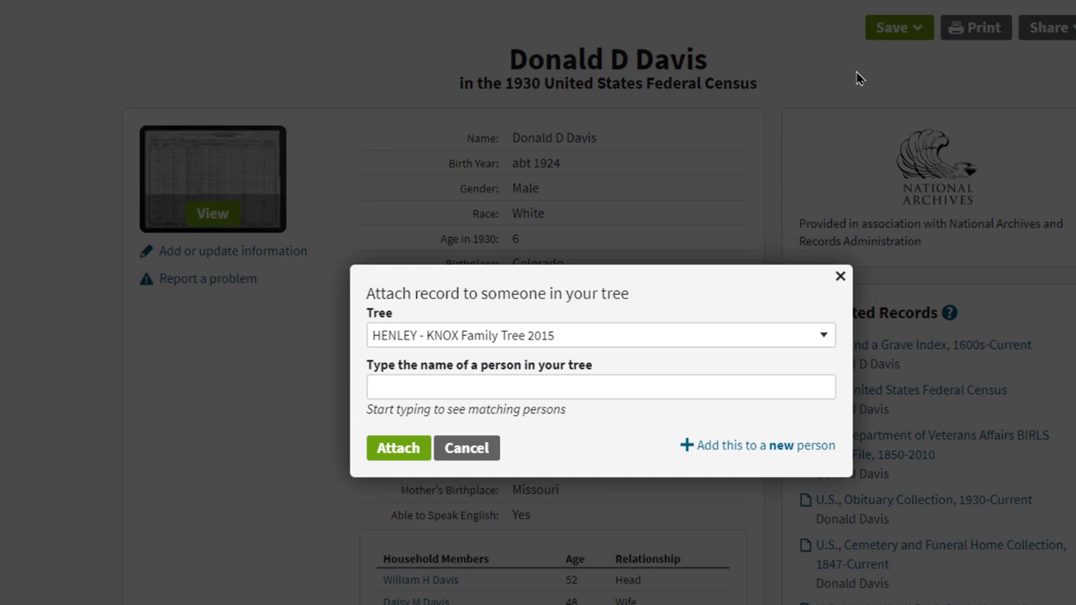
{"action": "left_click", "coordinate": [610, 393]}
{"action": "type", "text": "Donald Davis"}
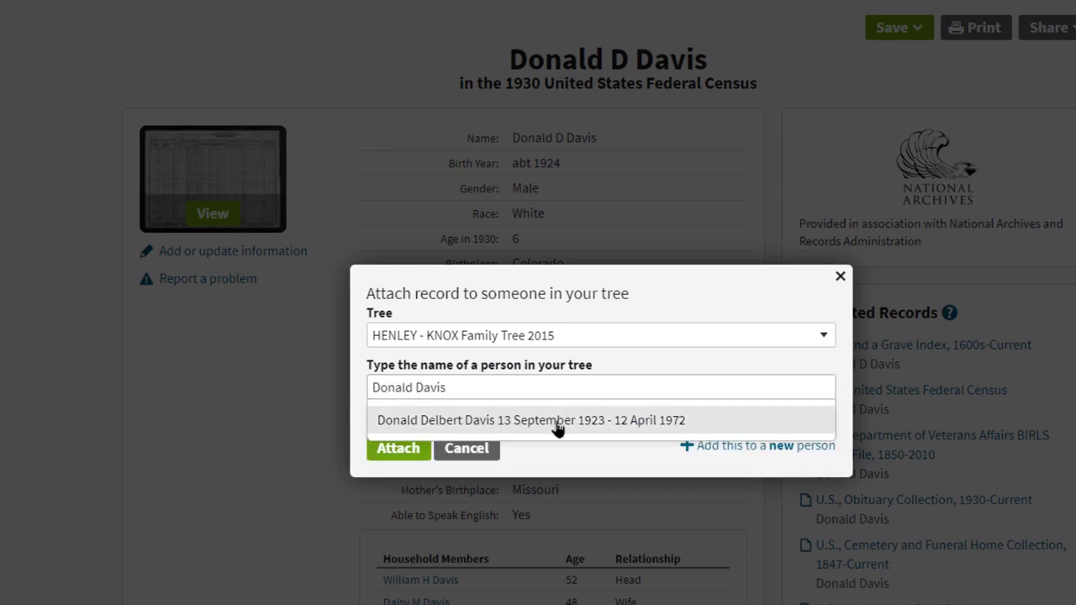
{"action": "left_click", "coordinate": [557, 425]}
{"action": "left_click", "coordinate": [396, 447]}
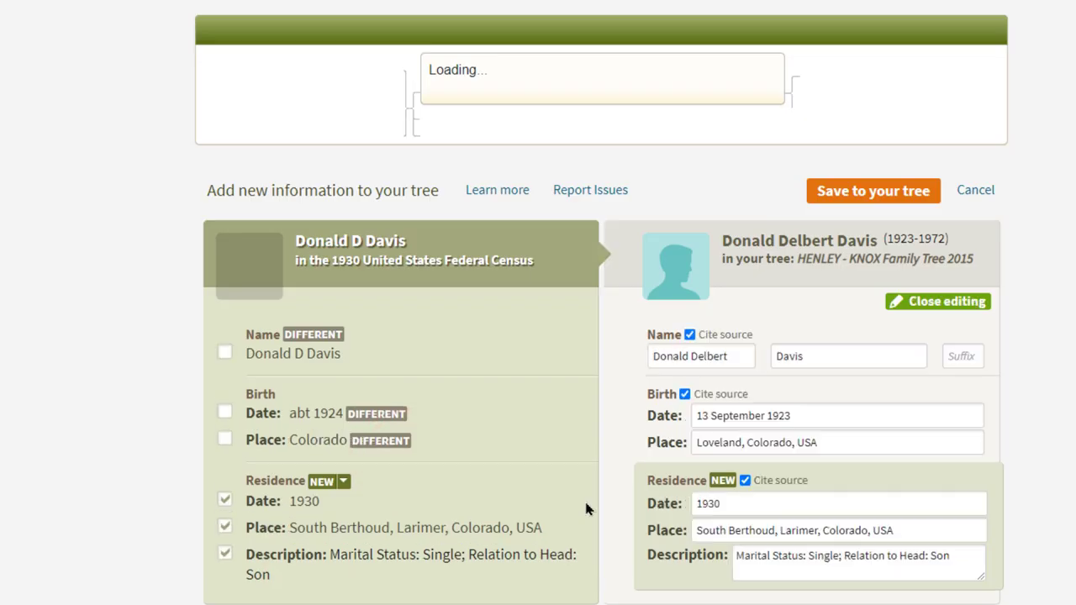
{"action": "left_click", "coordinate": [817, 204]}
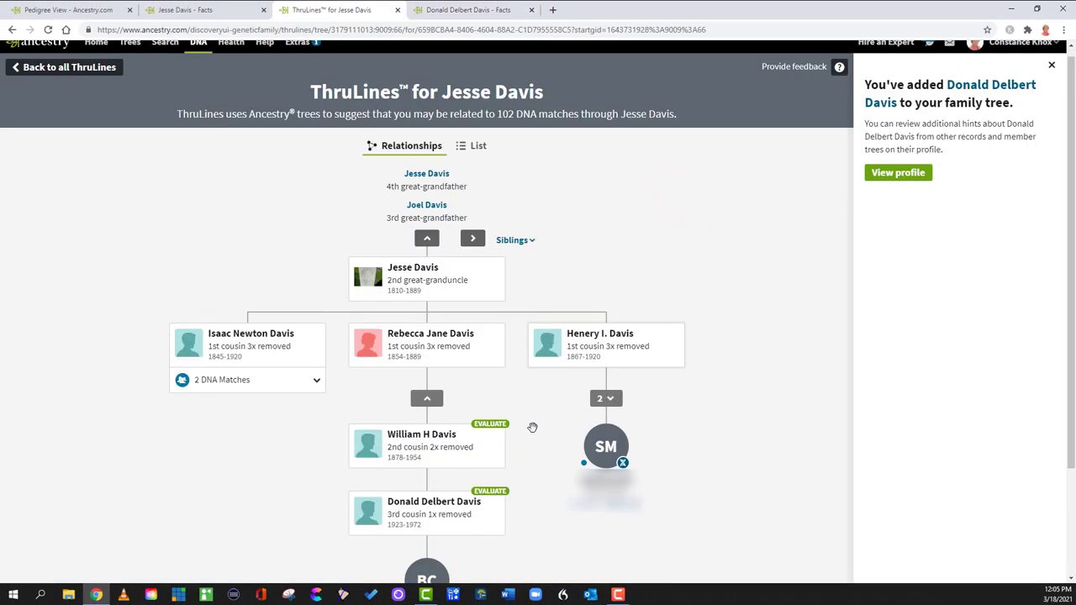
Review the 1900 census household of the suggested 2nd cousin 2x removed (1891-1943) and add her to the family tree
{"action": "left_click", "coordinate": [605, 398]}
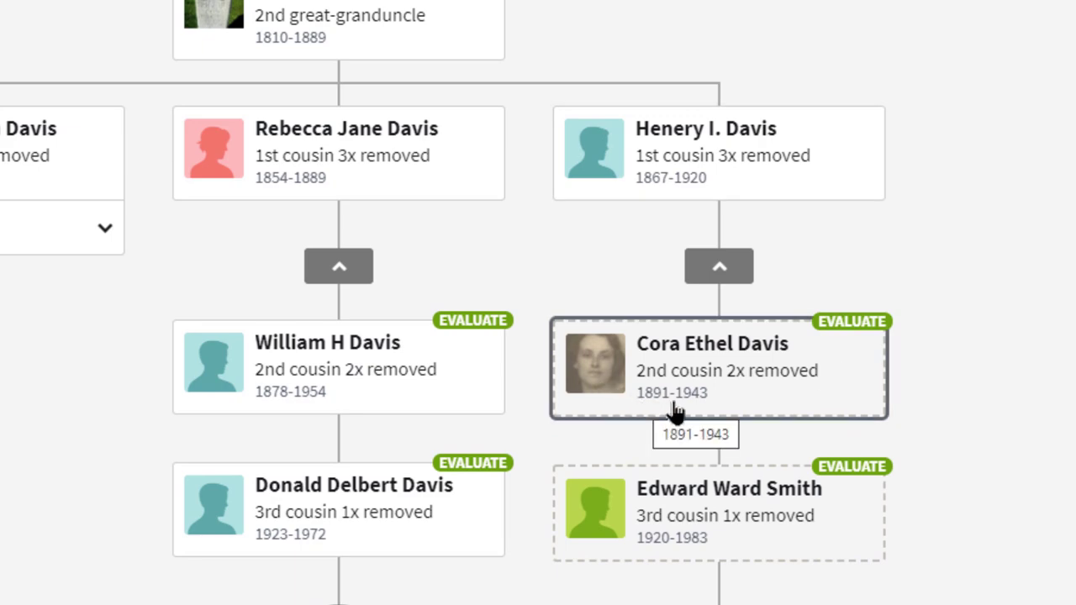
{"action": "left_click", "coordinate": [739, 359]}
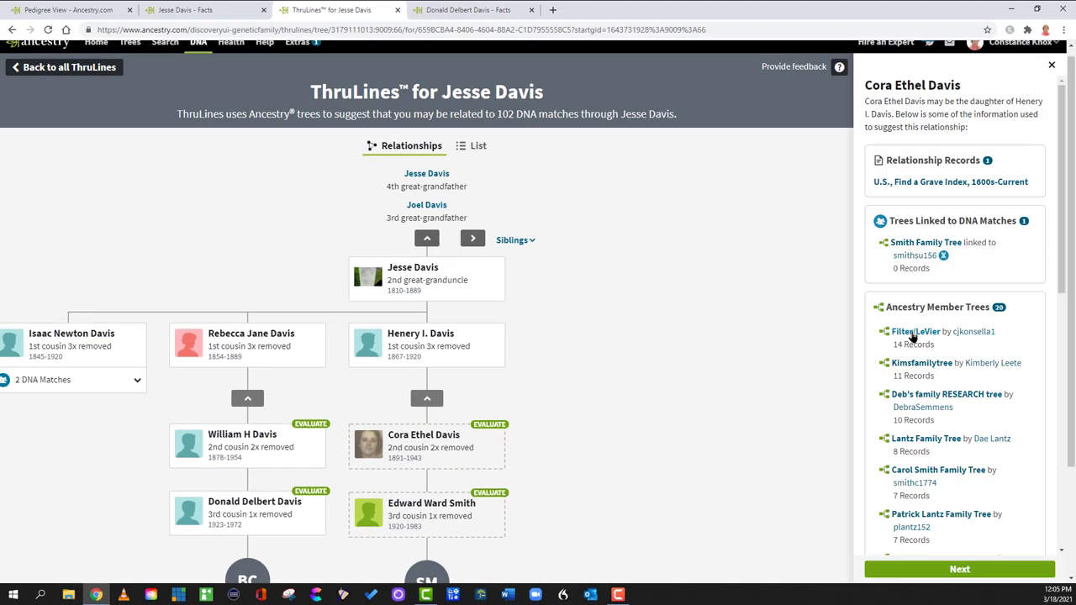
{"action": "left_click", "coordinate": [913, 330]}
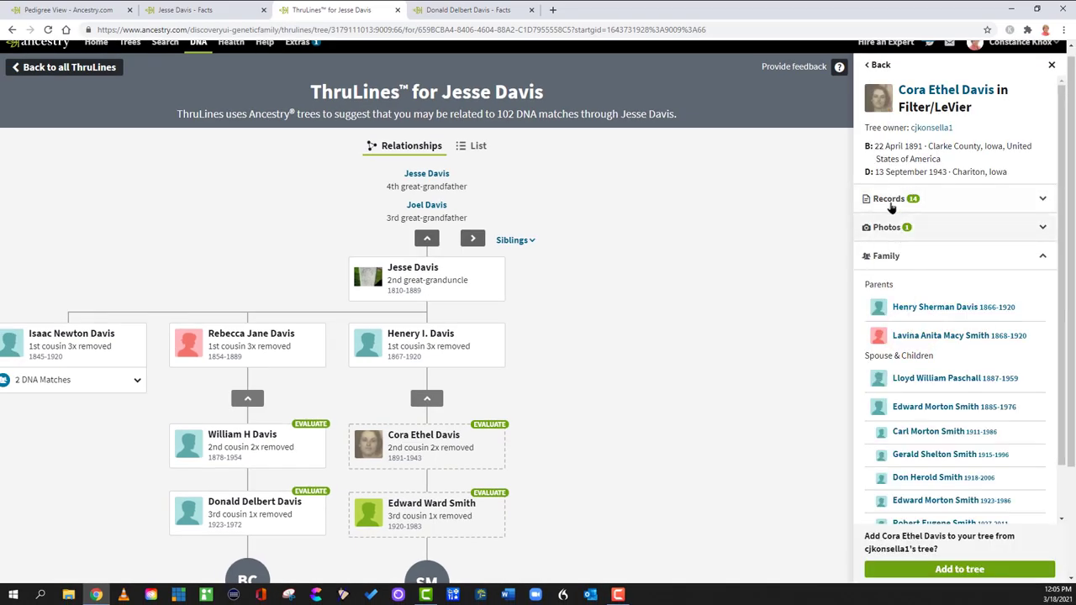
{"action": "left_click", "coordinate": [896, 200]}
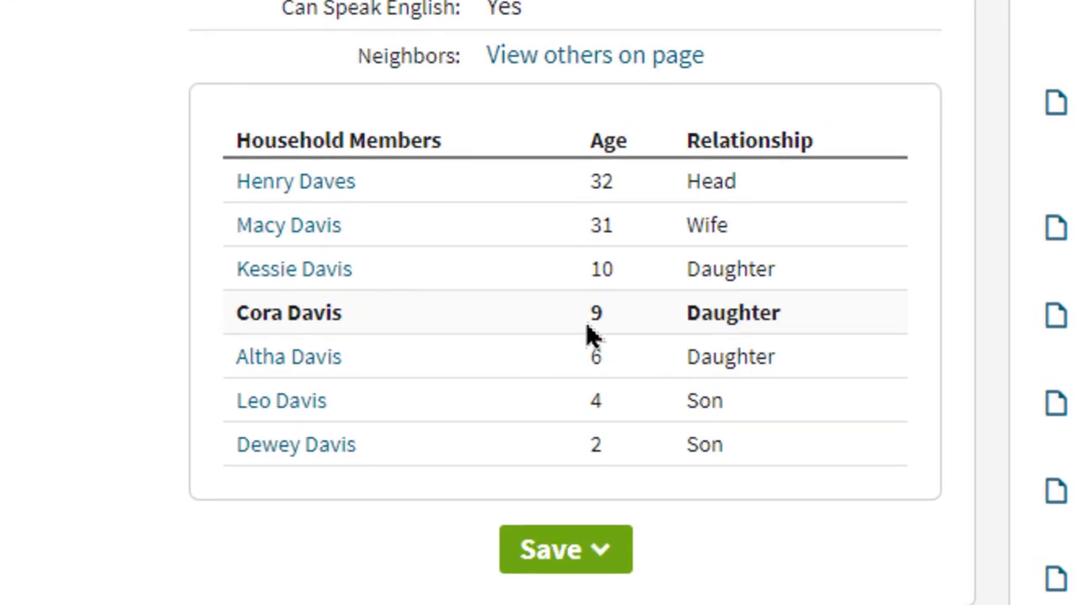
{"action": "scroll", "coordinate": [289, 348], "scroll_direction": "up", "scroll_amount": 2}
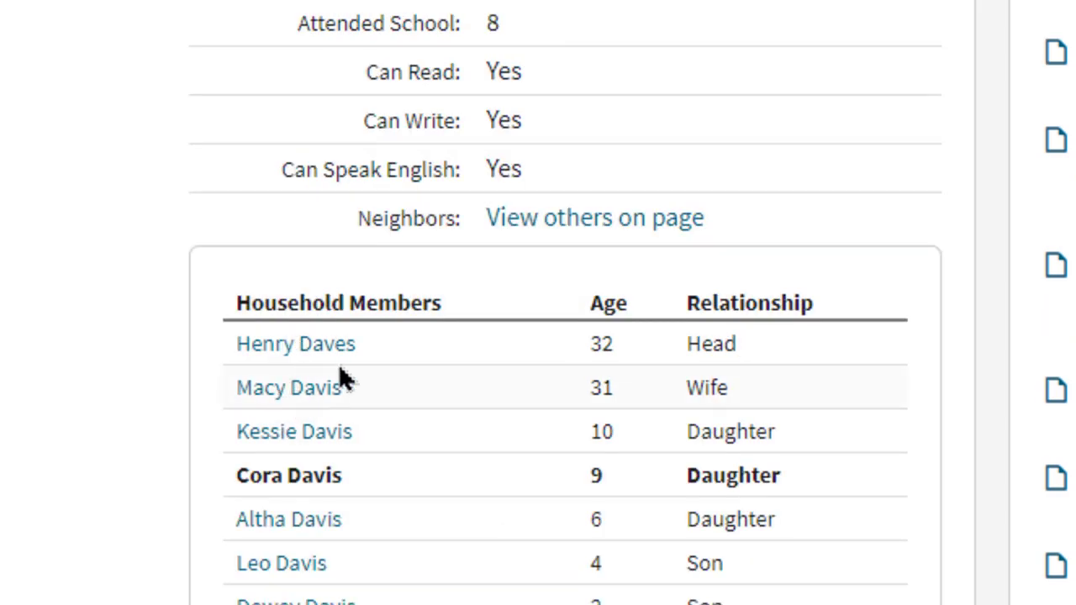
{"action": "scroll", "coordinate": [451, 378], "scroll_direction": "up", "scroll_amount": 5}
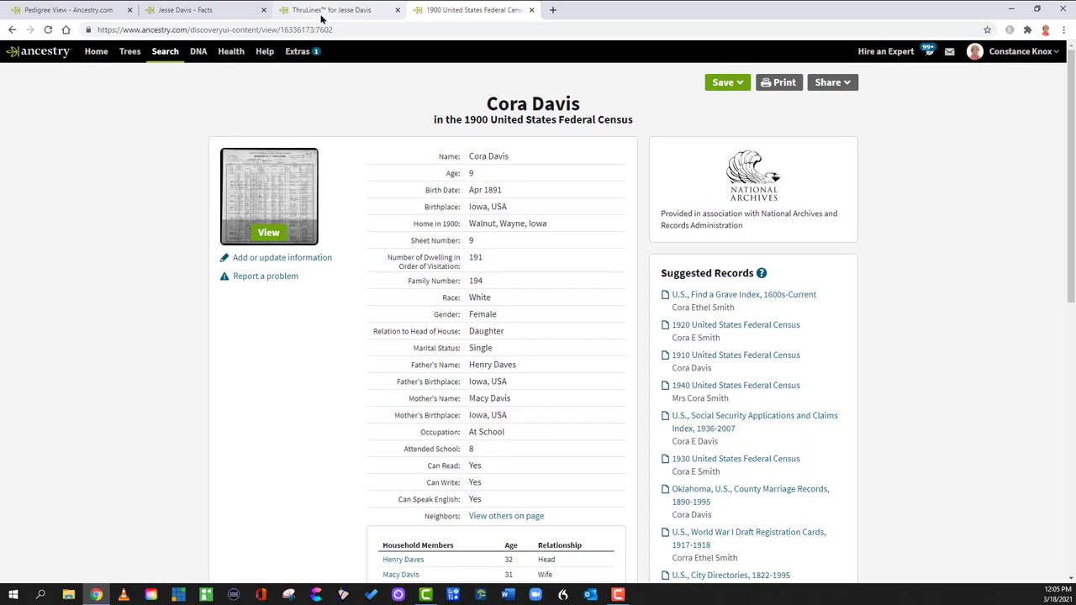
{"action": "left_click", "coordinate": [320, 12]}
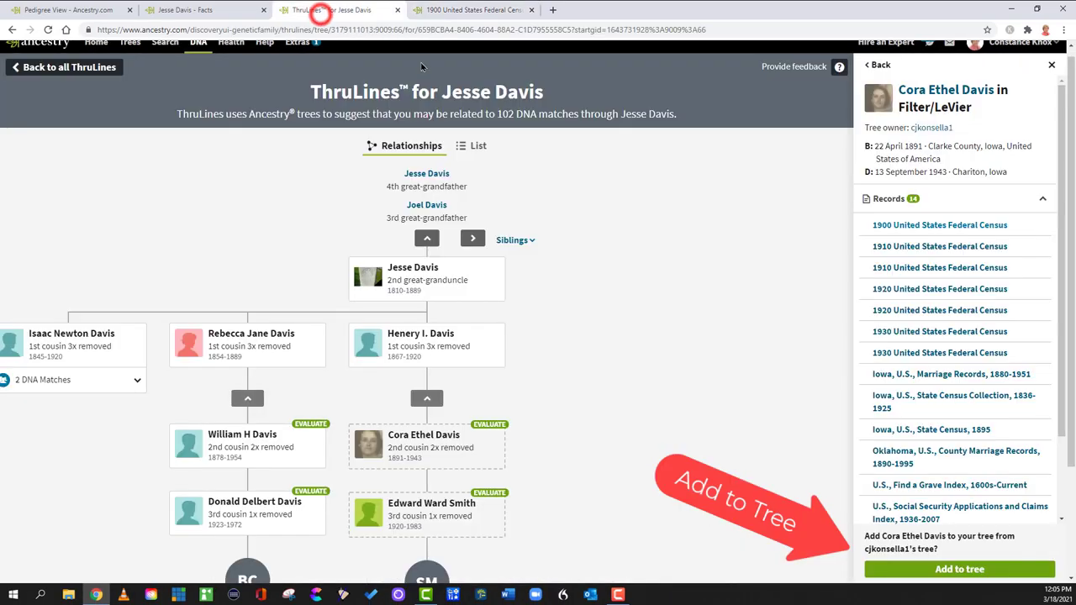
{"action": "left_click", "coordinate": [967, 569]}
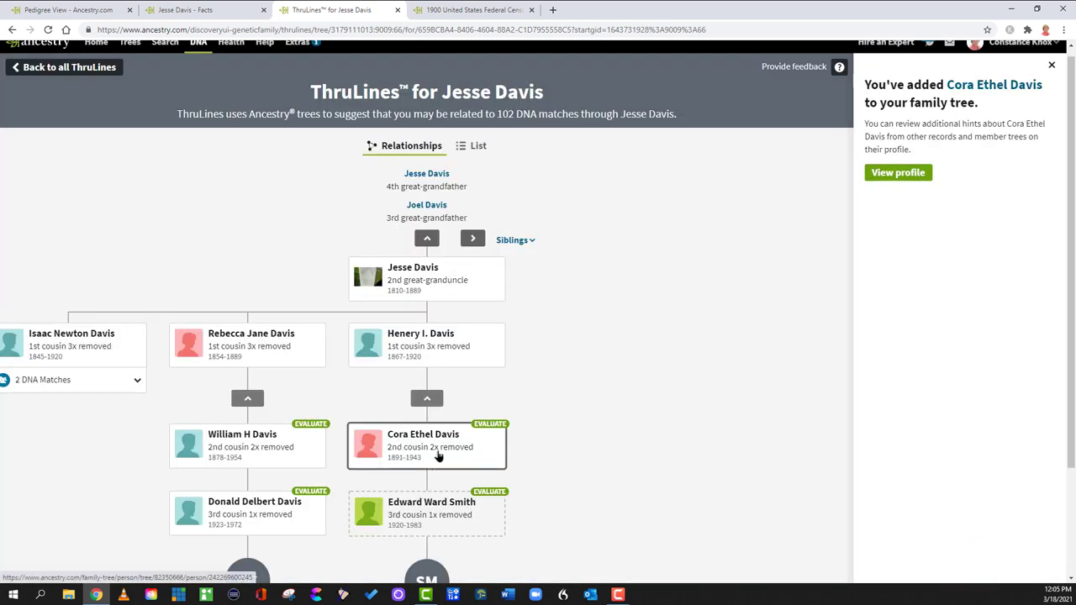
Attach the 1900 census record to the cousin (1891-1943), save her residence in Walnut, Wayne, Iowa, USA, and return to ThruLines
{"action": "left_click", "coordinate": [464, 10]}
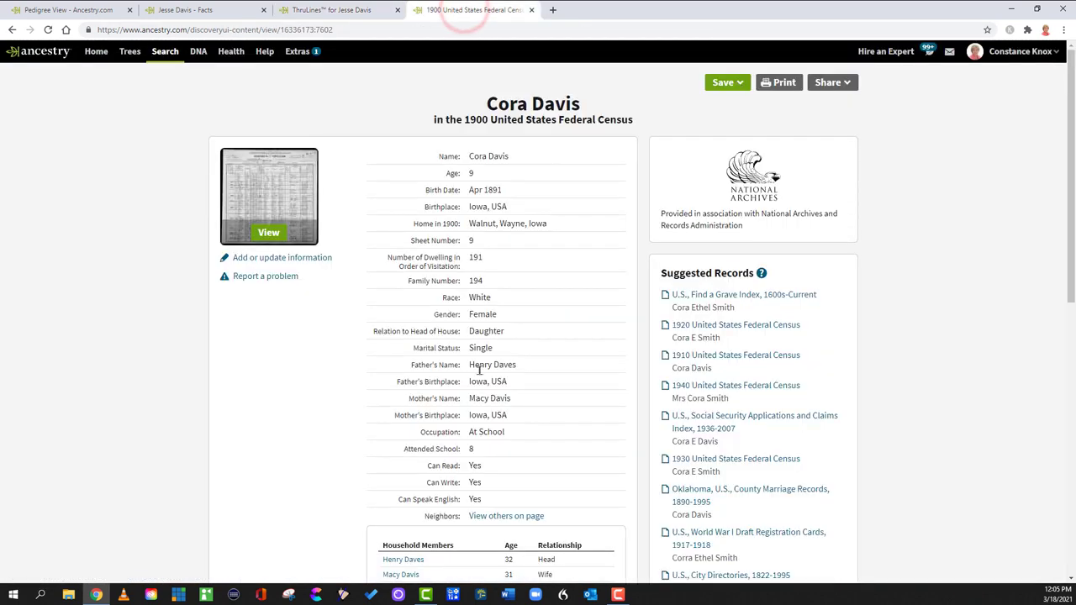
{"action": "left_click", "coordinate": [727, 82]}
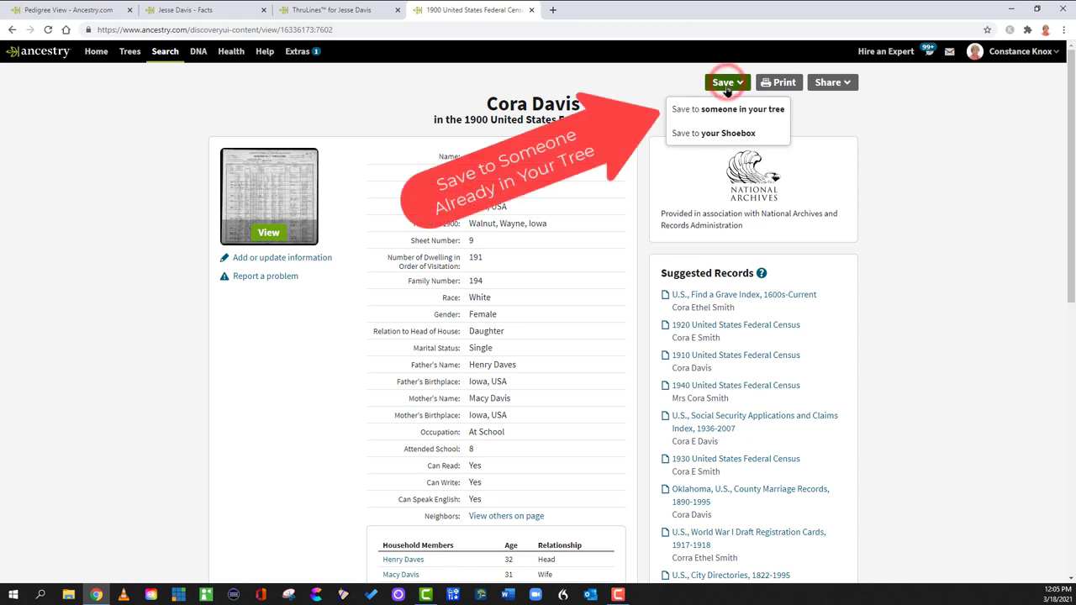
{"action": "left_click", "coordinate": [725, 106]}
{"action": "type", "text": "Cora Ethel Davis"}
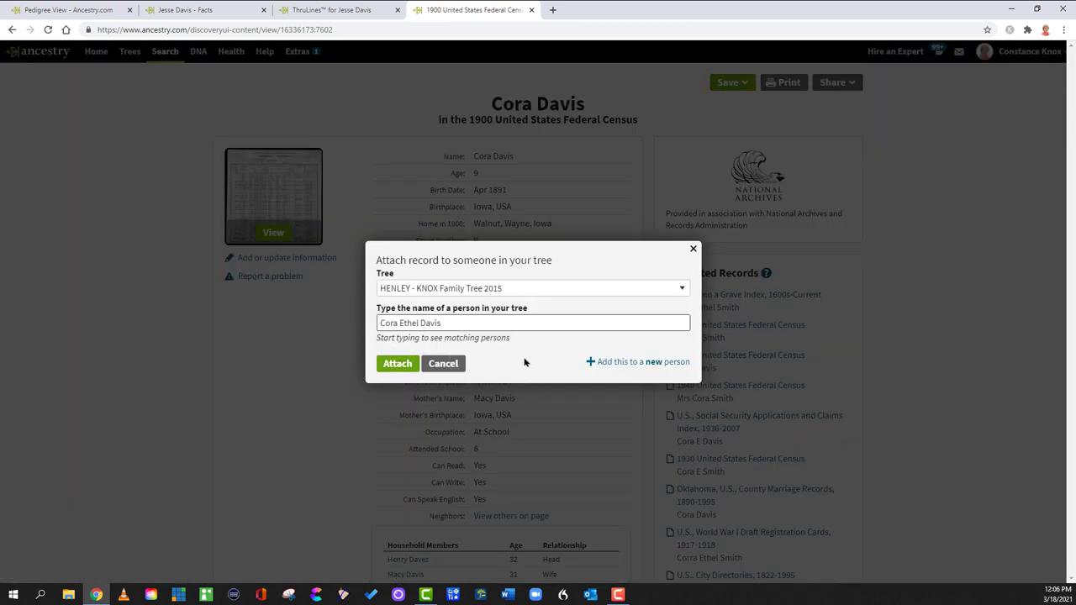
{"action": "left_click", "coordinate": [405, 363]}
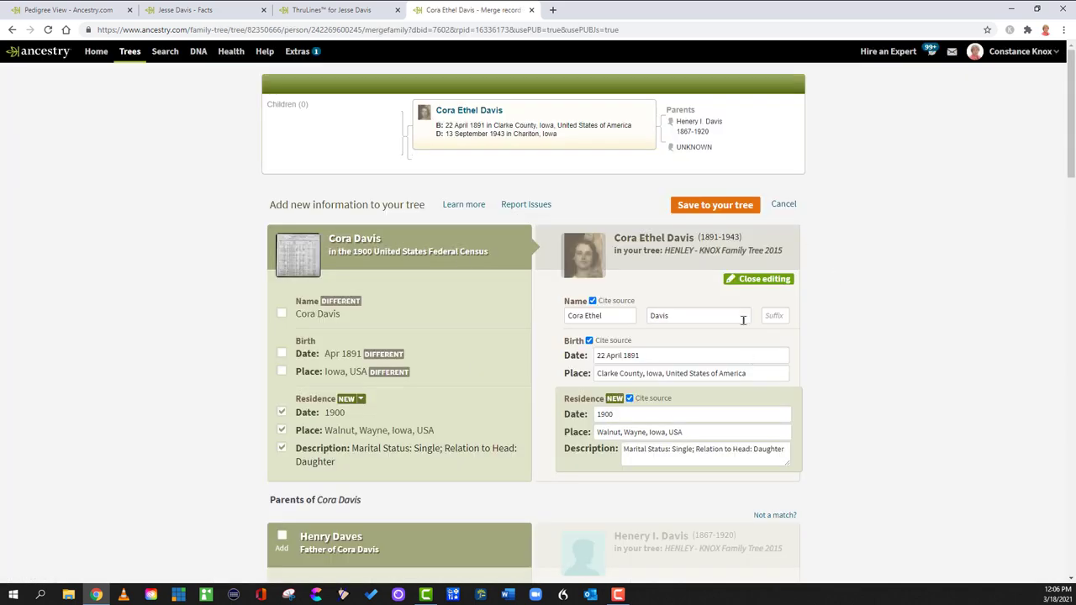
{"action": "left_click", "coordinate": [710, 210]}
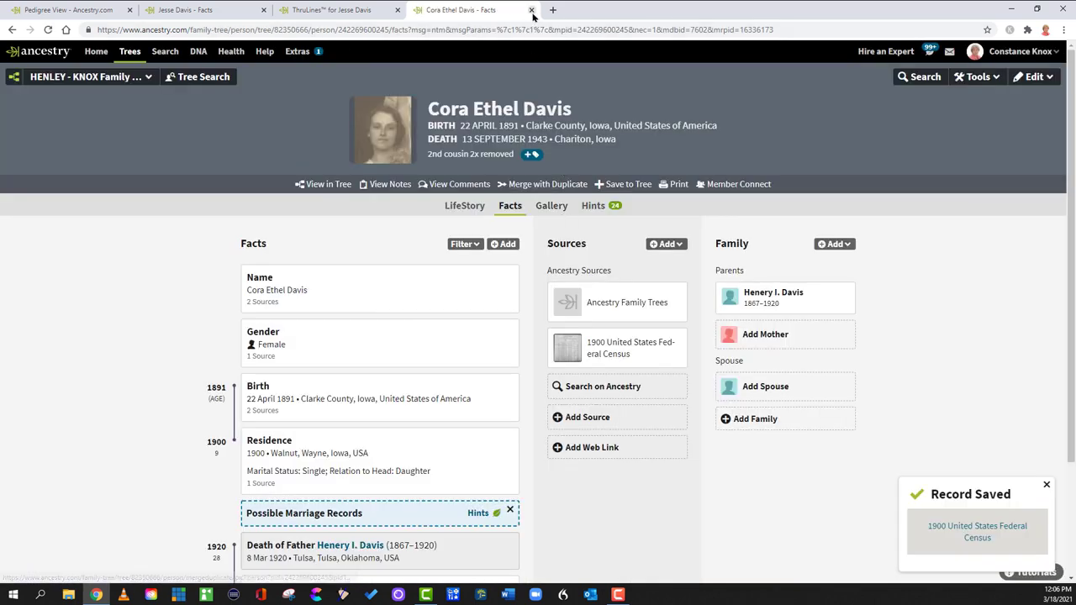
{"action": "left_click", "coordinate": [532, 10]}
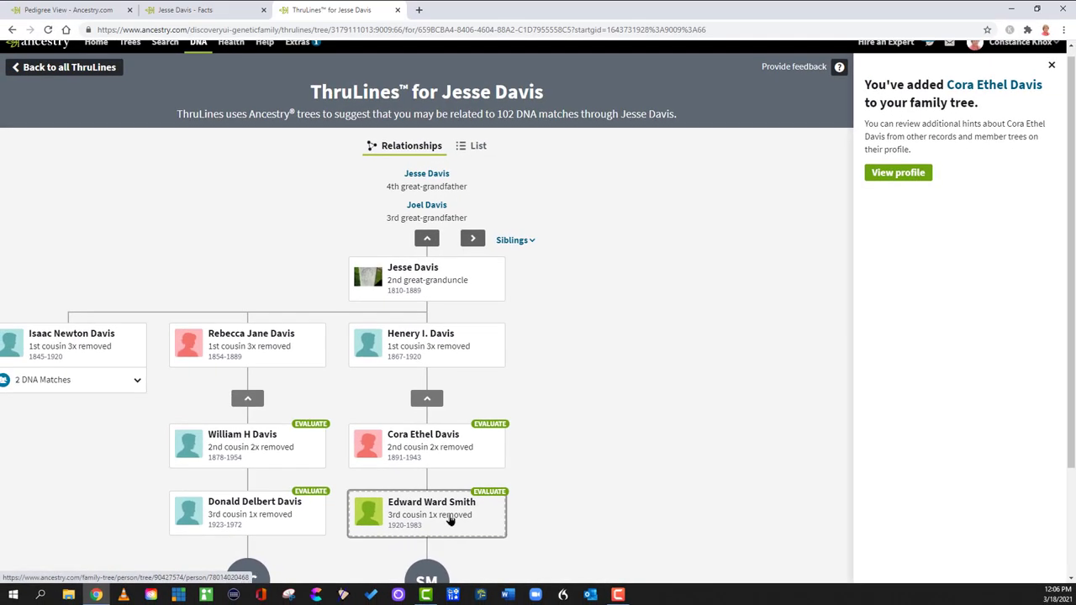
Examine the 1930 census details and image for the suggested 3rd cousin 1x removed (1920-1983), and add him to the family tree
{"action": "left_click", "coordinate": [490, 508]}
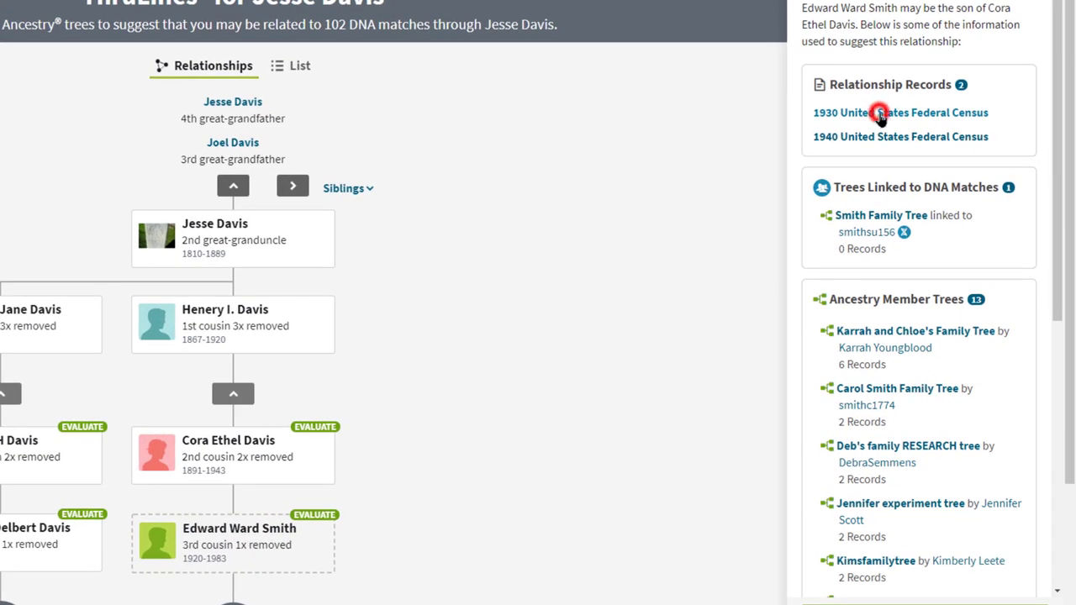
{"action": "left_click", "coordinate": [880, 115]}
{"action": "scroll", "coordinate": [961, 344], "scroll_direction": "down", "scroll_amount": 1}
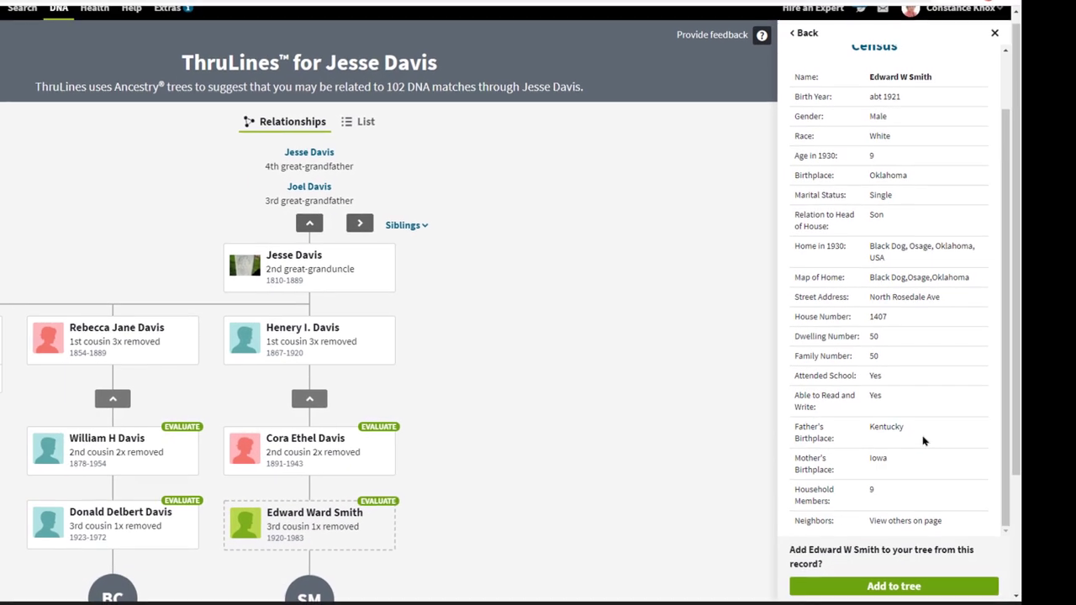
{"action": "scroll", "coordinate": [923, 440], "scroll_direction": "up", "scroll_amount": 1}
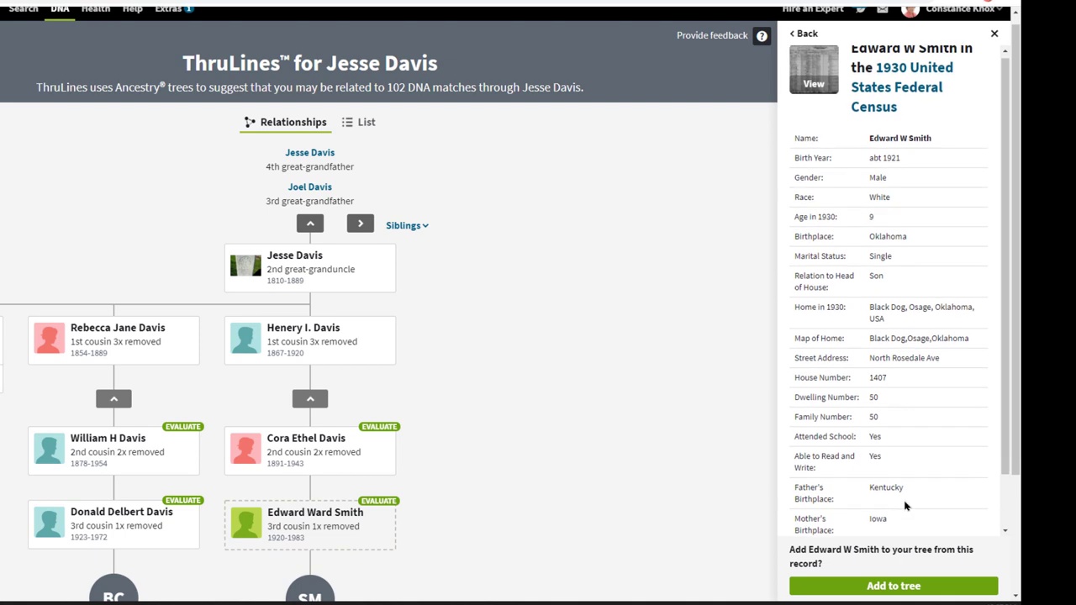
{"action": "left_click", "coordinate": [814, 80]}
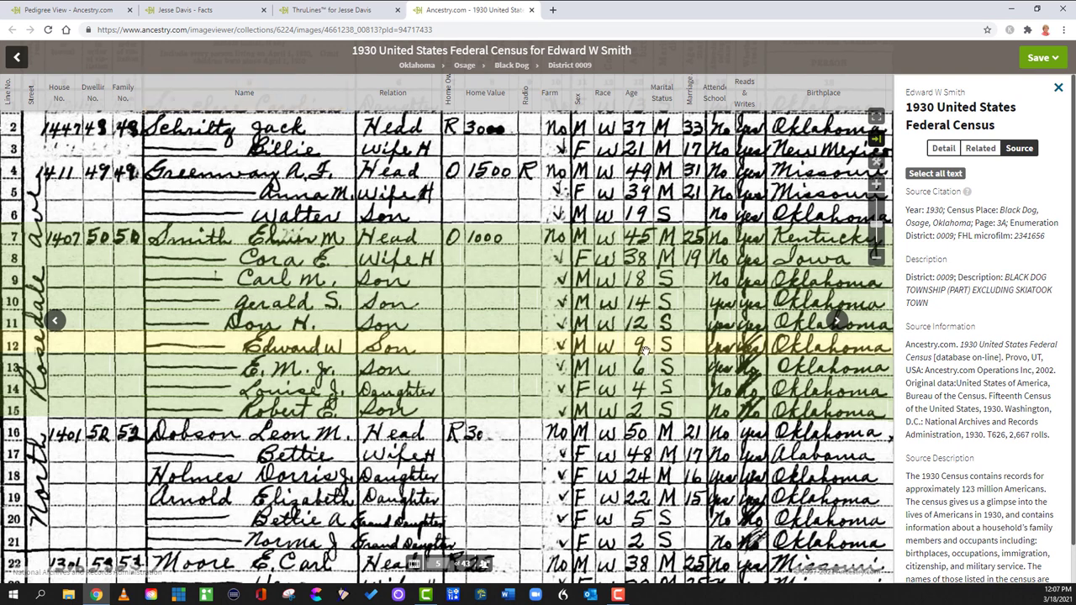
{"action": "key", "text": "ctrl+shift+Tab"}
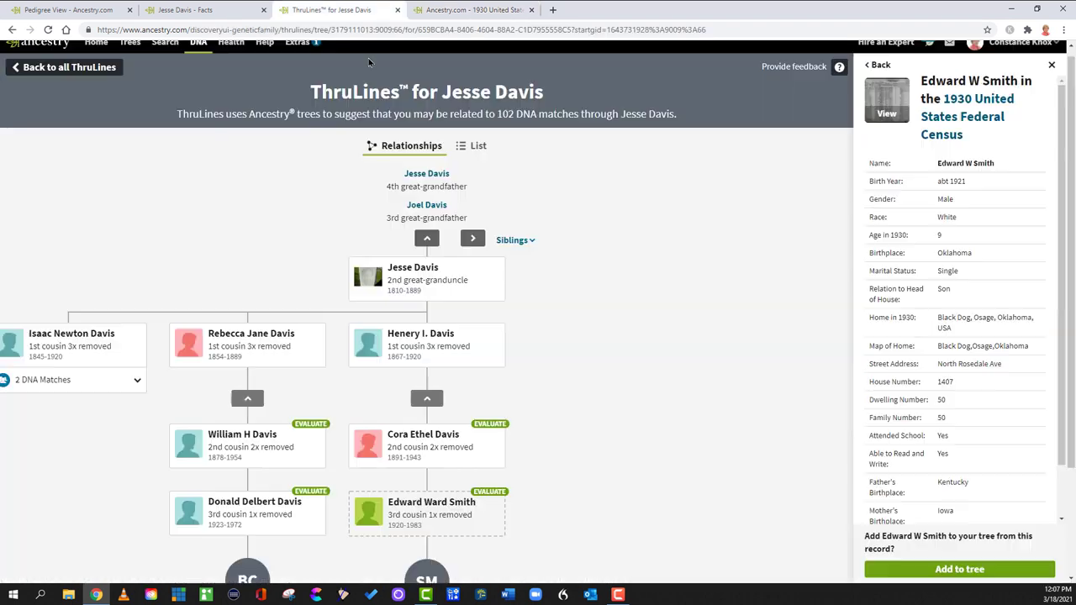
{"action": "left_click", "coordinate": [953, 569]}
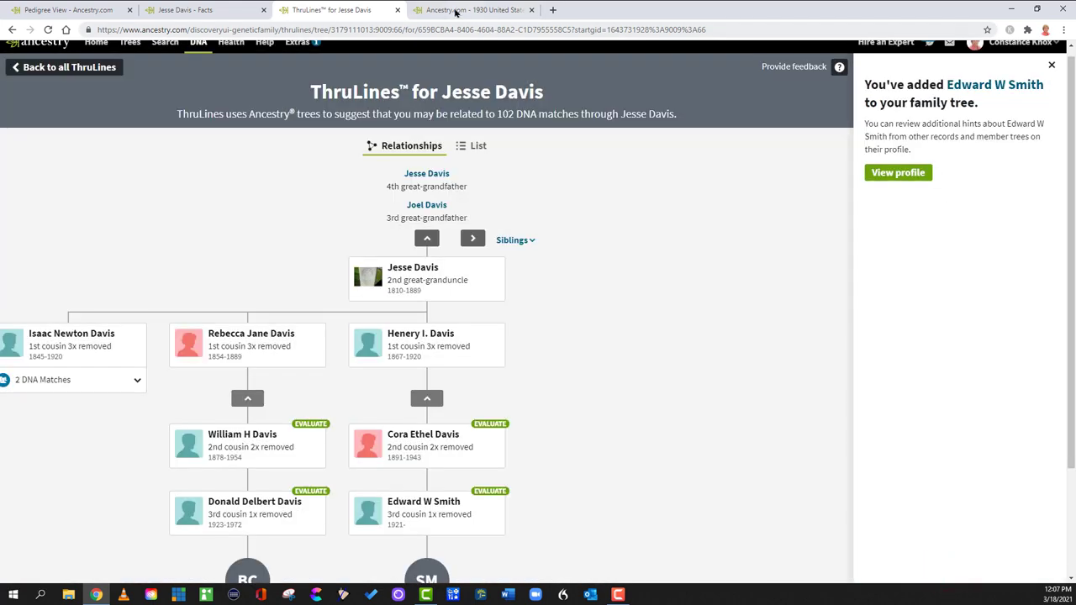
Attach the 1930 census record to the 3rd cousin 1x removed (born 1921), save his residence in Black Dog, Osage, Oklahoma, USA, and return to ThruLines
{"action": "left_click", "coordinate": [455, 10]}
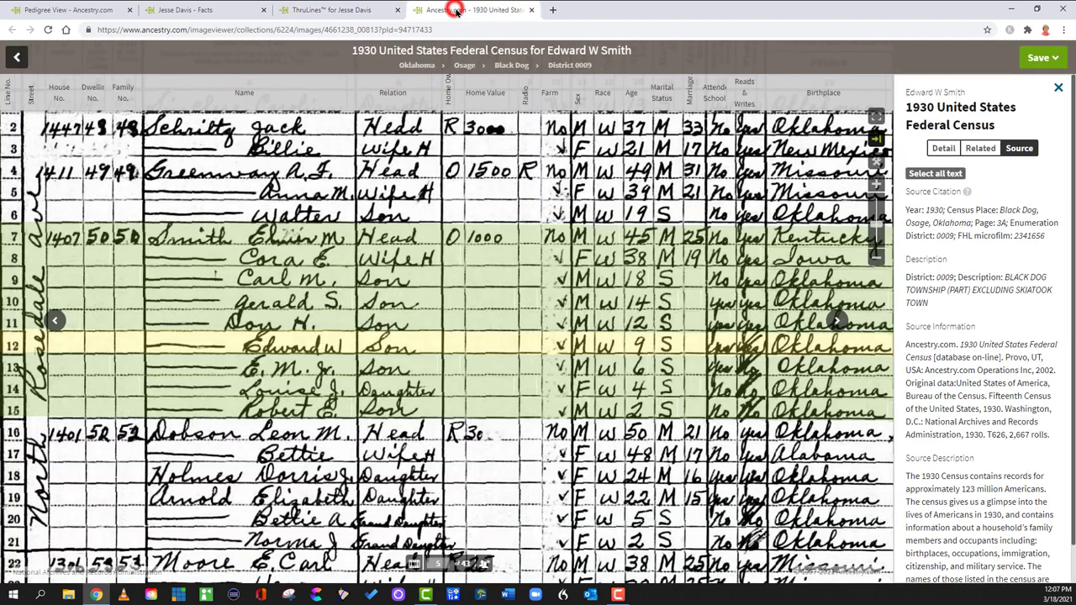
{"action": "left_click", "coordinate": [1063, 59]}
{"action": "left_click", "coordinate": [958, 98]}
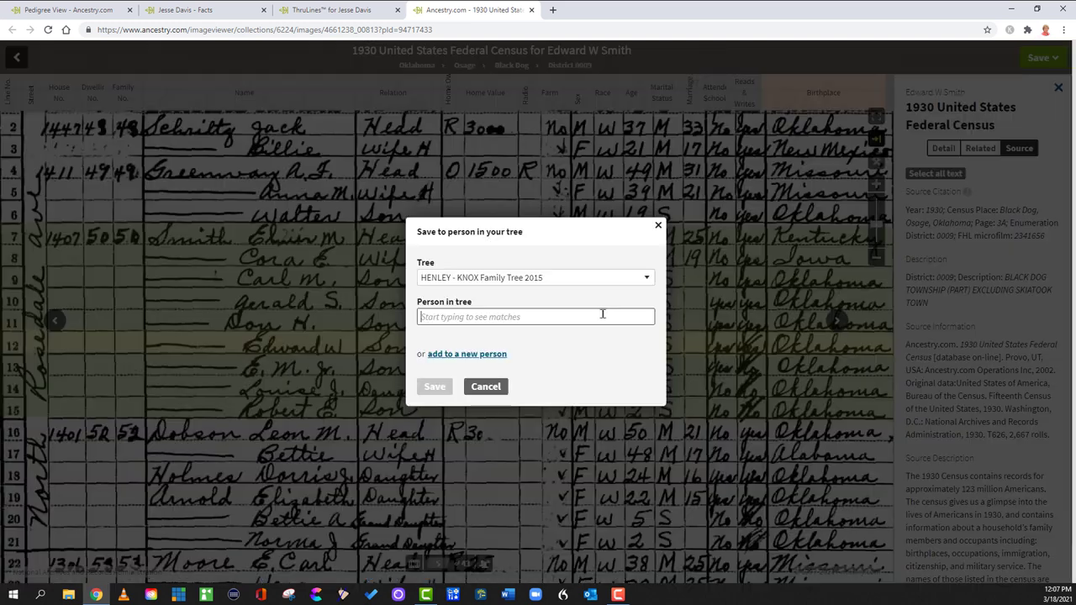
{"action": "type", "text": "Edward Smith"}
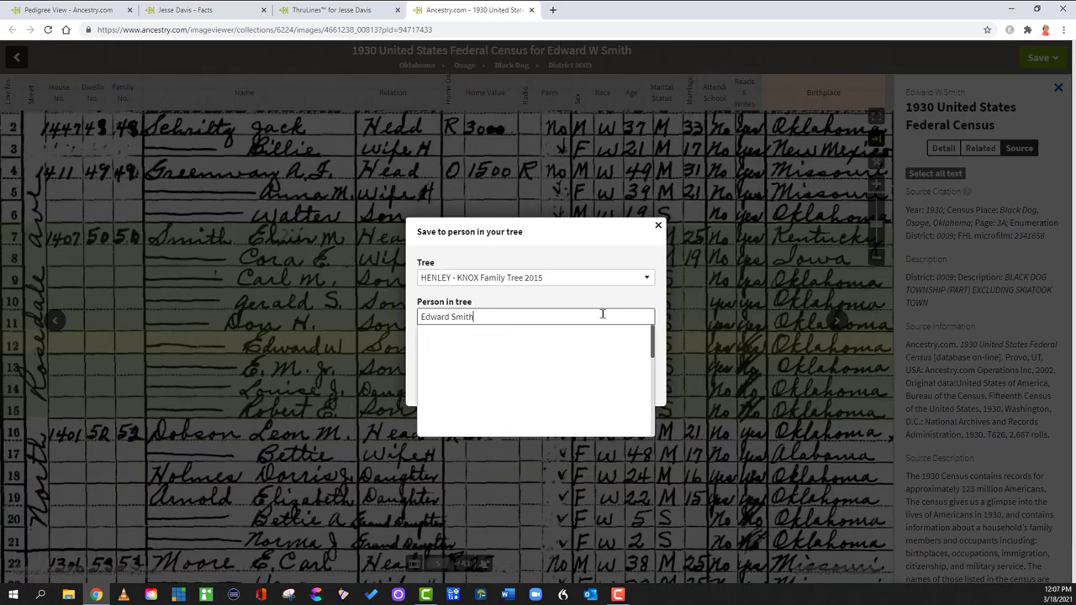
{"action": "left_click", "coordinate": [481, 339]}
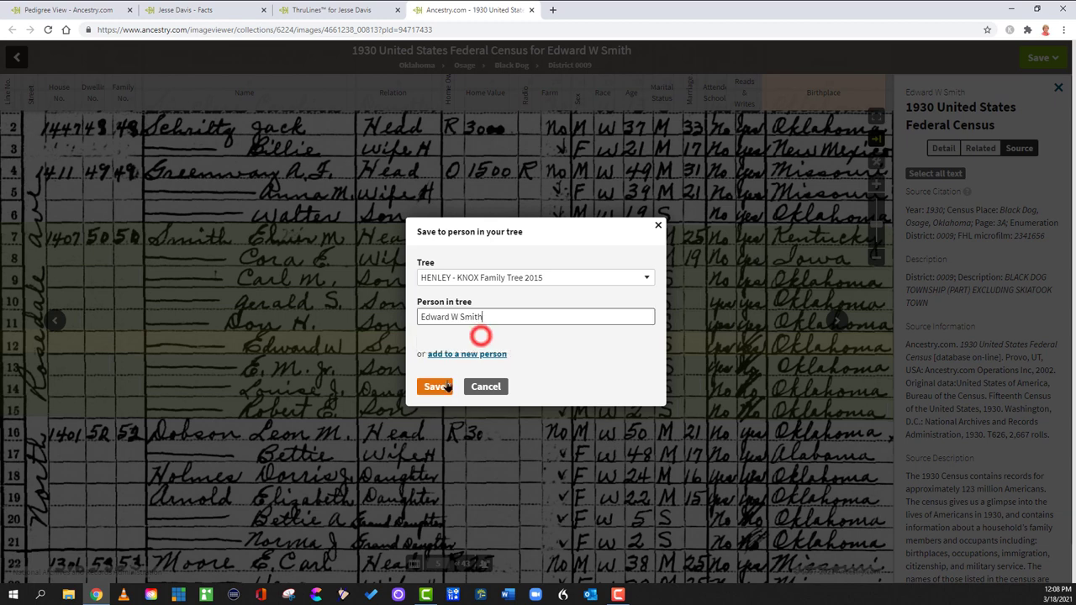
{"action": "left_click", "coordinate": [434, 388]}
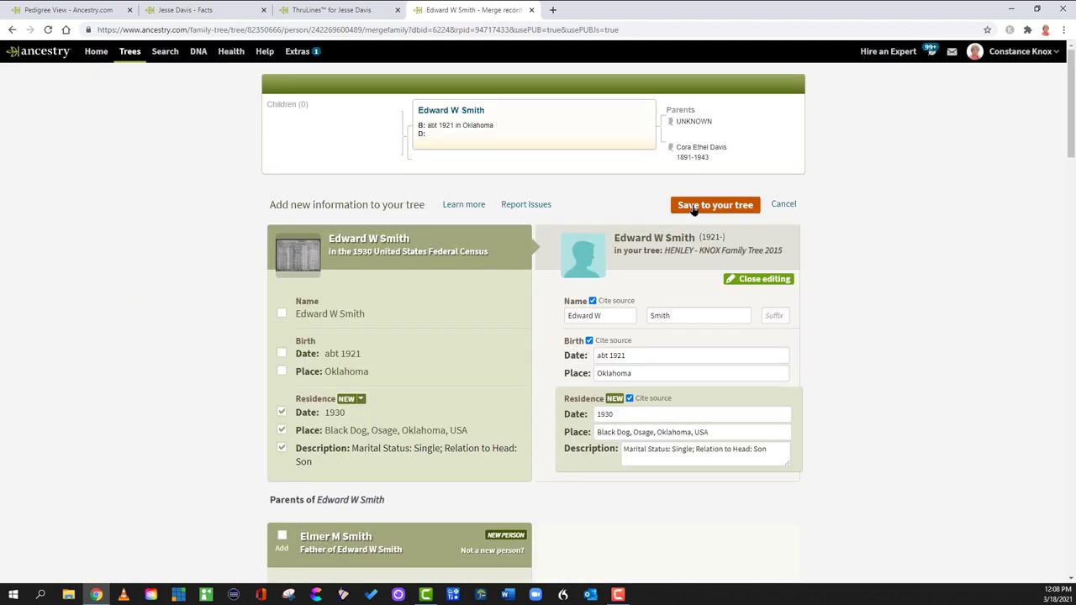
{"action": "left_click", "coordinate": [692, 205]}
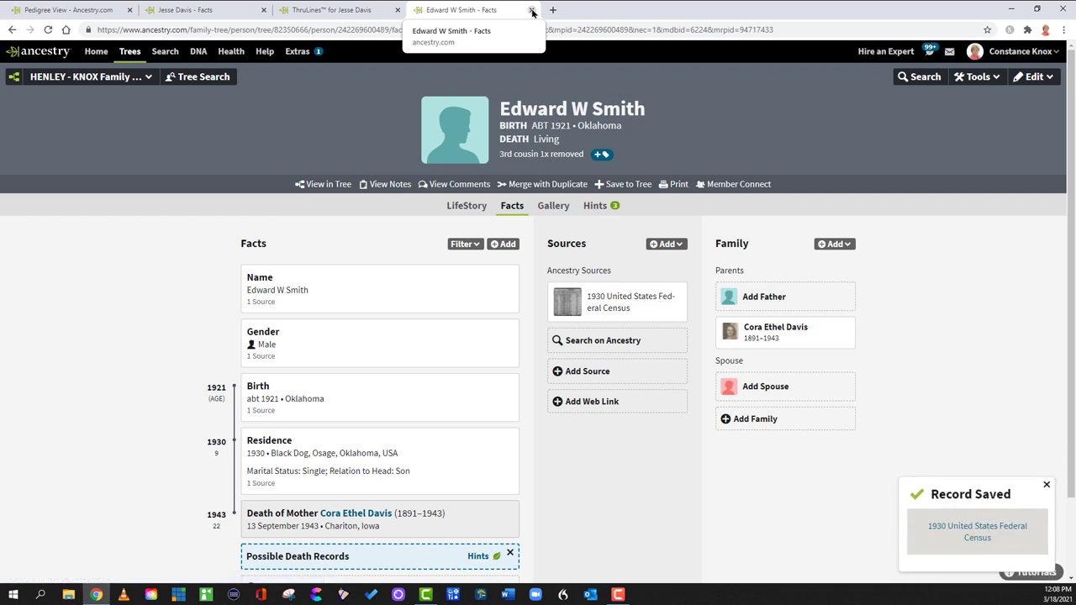
{"action": "left_click", "coordinate": [532, 11]}
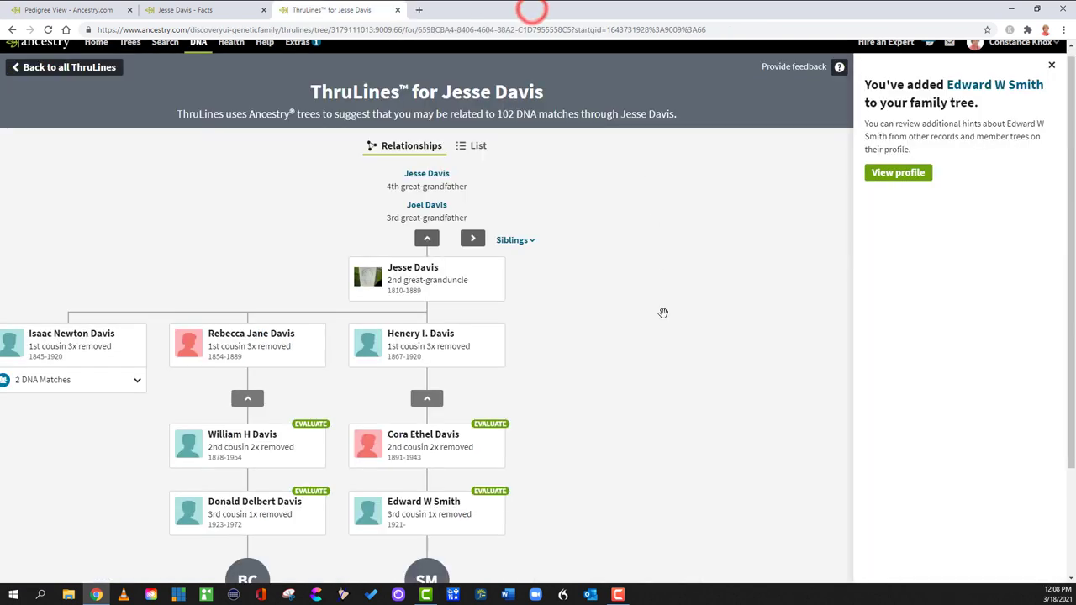
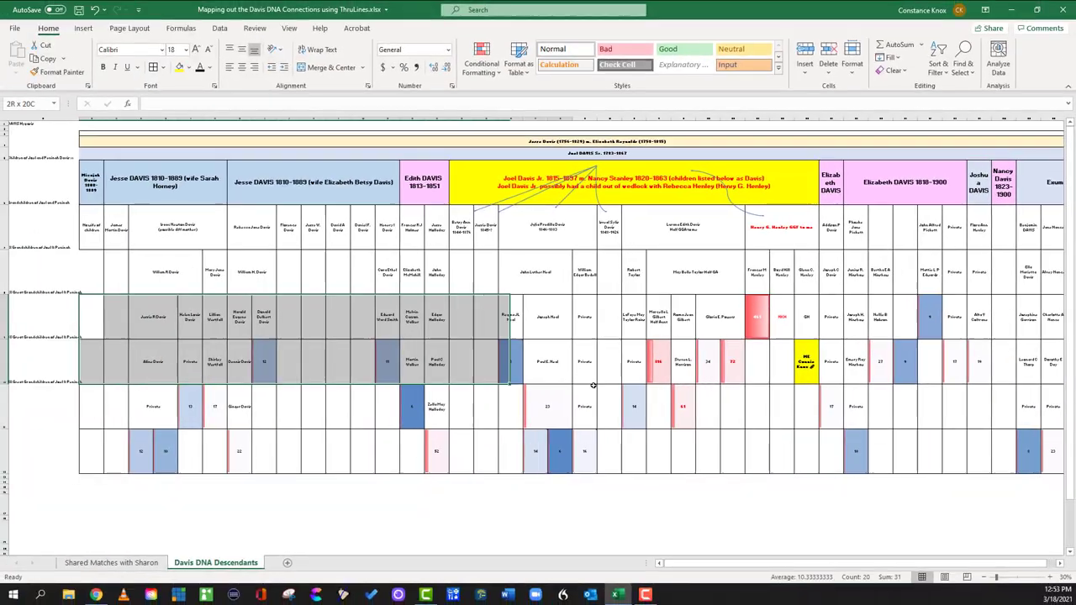
In the Excel descendants chart, select the lower-generation cells starting at B9 and examine the Color Scales options for conditional formatting
{"action": "left_click_drag", "start_coordinate": [93, 316], "coordinate": [1030, 454]}
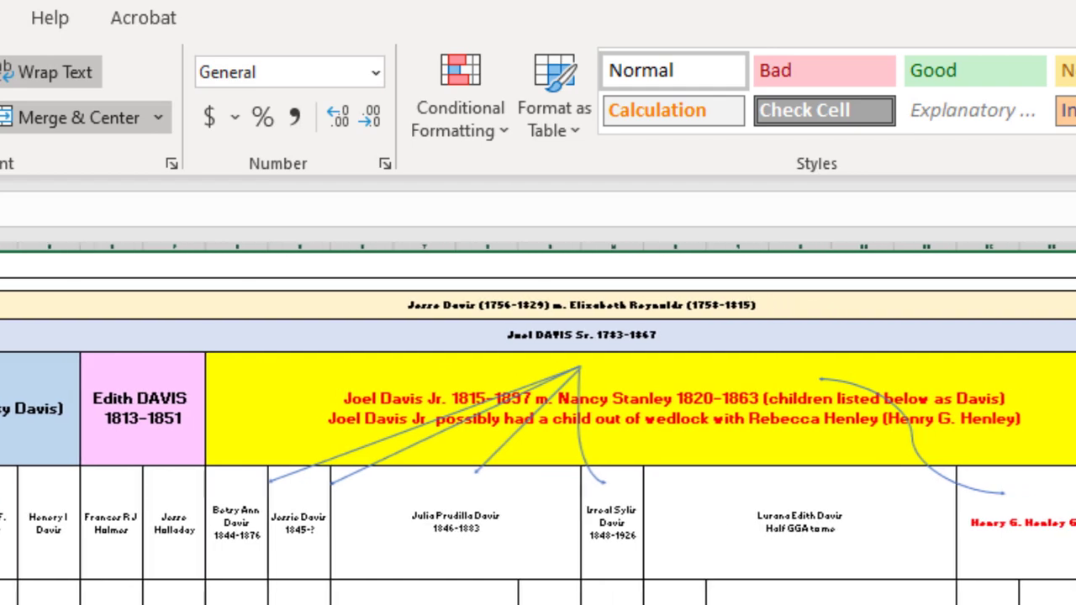
{"action": "left_click", "coordinate": [481, 64]}
{"action": "mouse_move", "coordinate": [561, 178]}
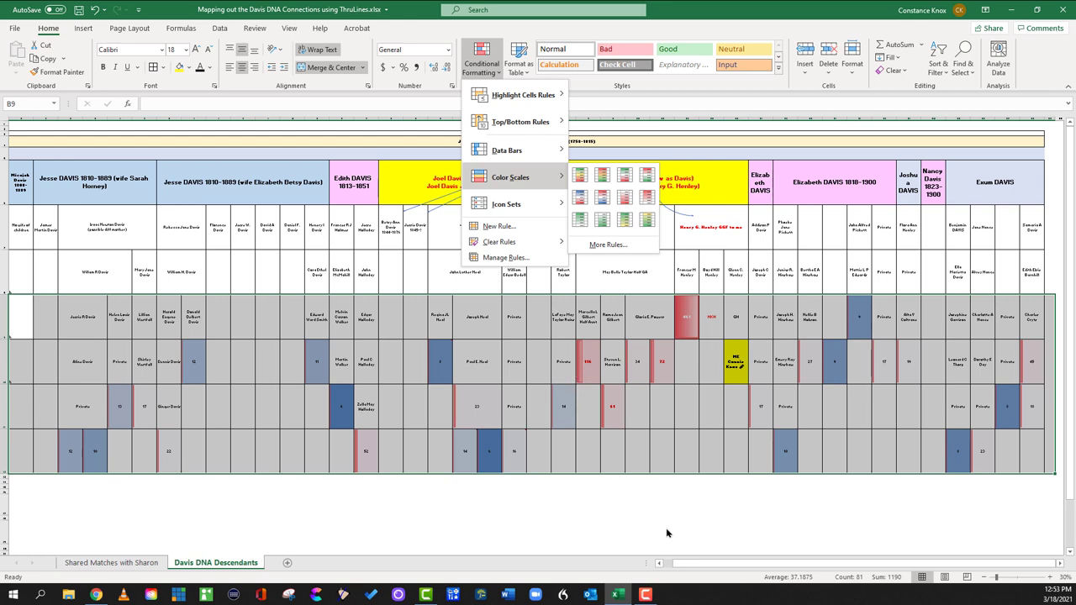
{"action": "left_click", "coordinate": [637, 504]}
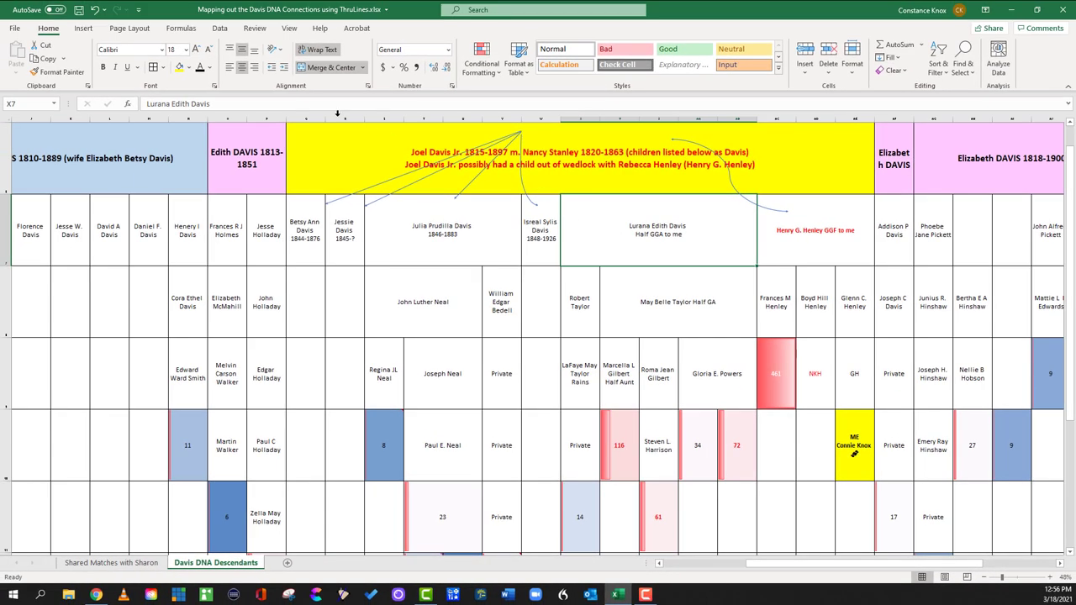
Enlarge the text of the half great-grandaunt's cell X7 to font size 48 and switch to the Ancestry pedigree view
{"action": "left_click", "coordinate": [196, 49]}
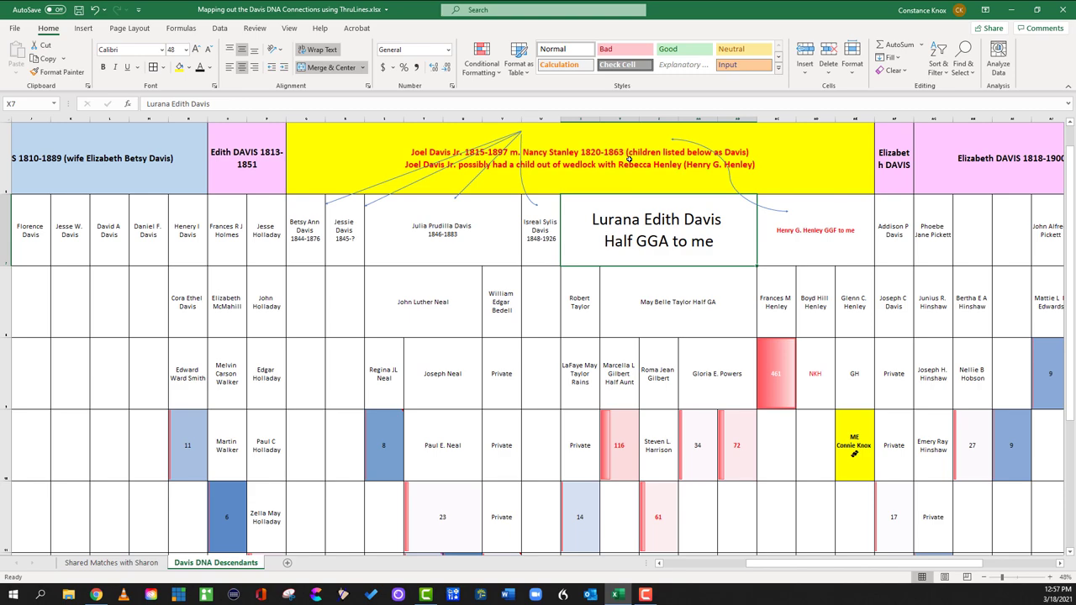
{"action": "key", "text": "alt+Tab"}
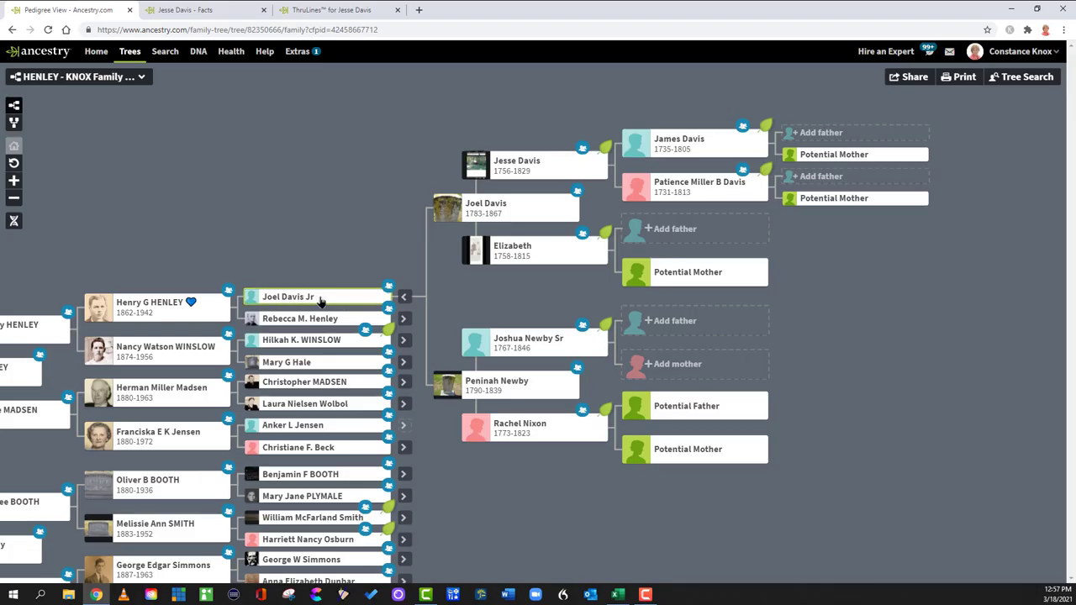